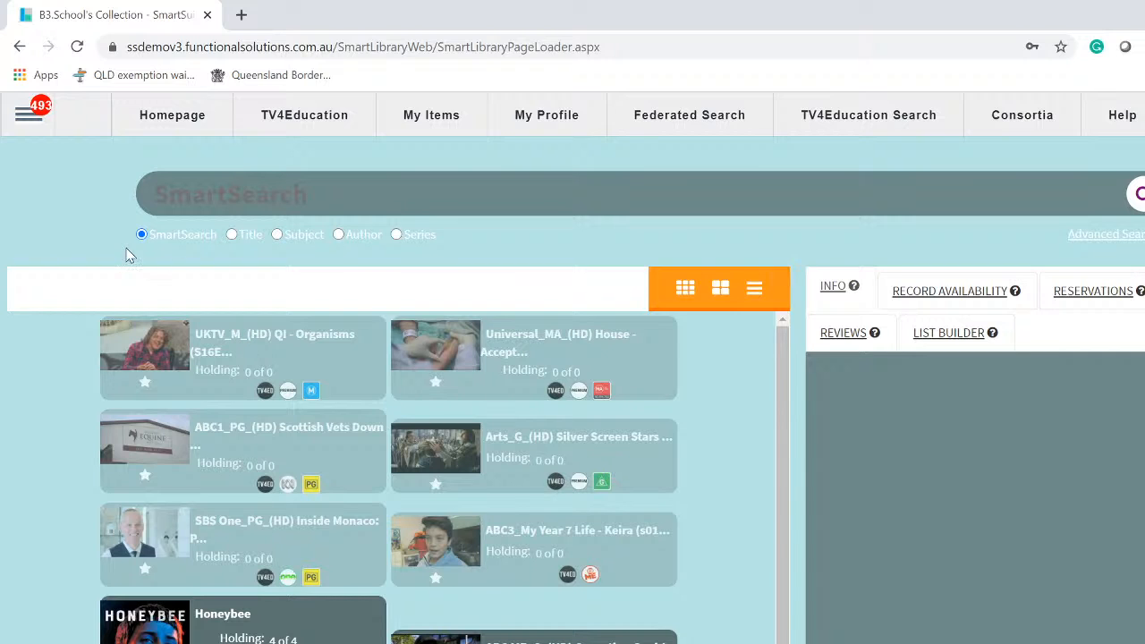
Open the Authority Editor from the library administration's configuration options.
left_click(25, 116)
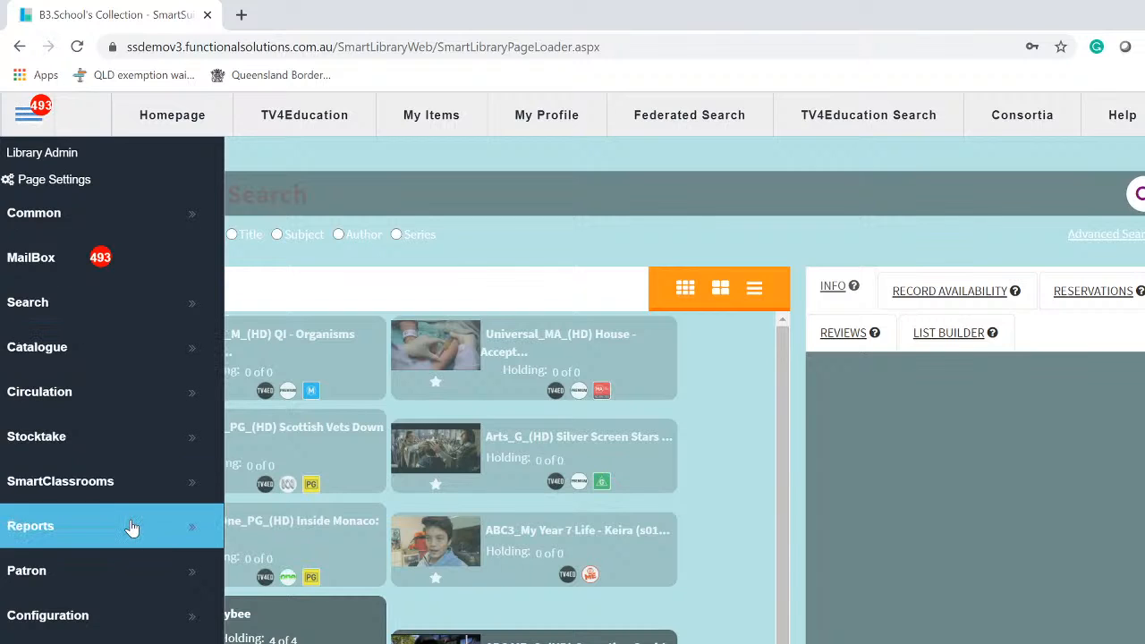
left_click(114, 625)
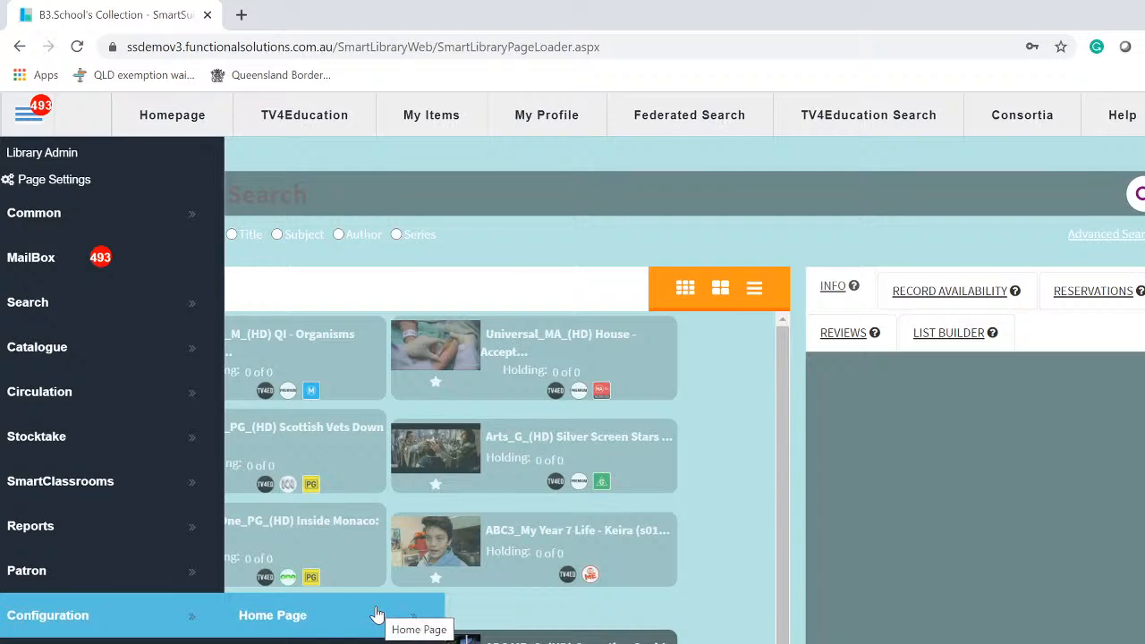
scroll(375, 615, "down", 2)
scroll(376, 616, "down", 3)
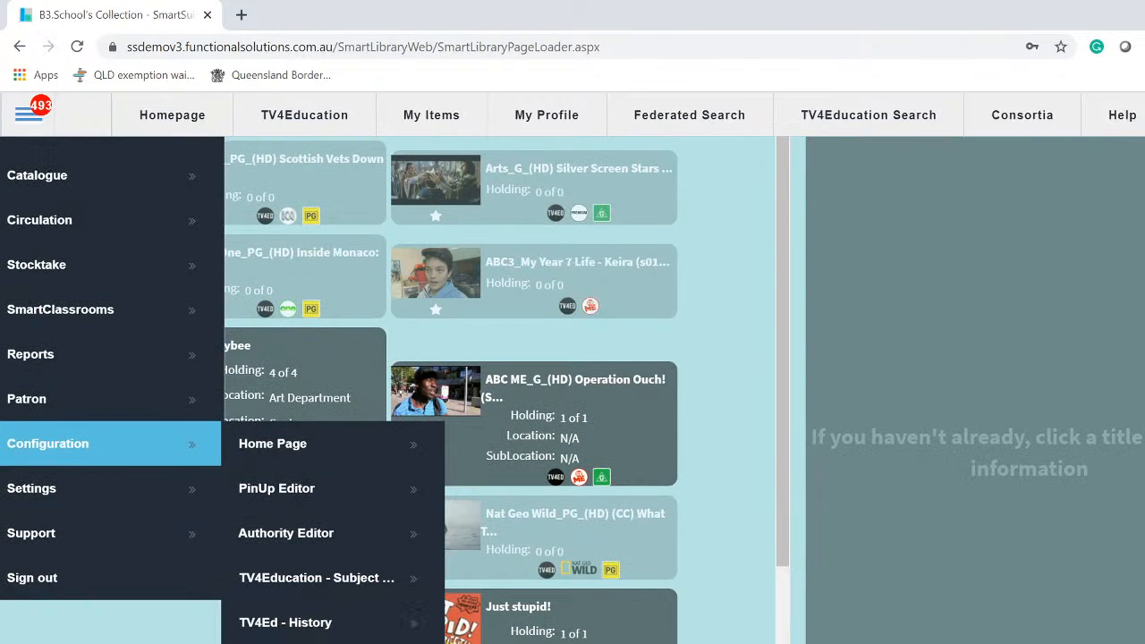
left_click(324, 534)
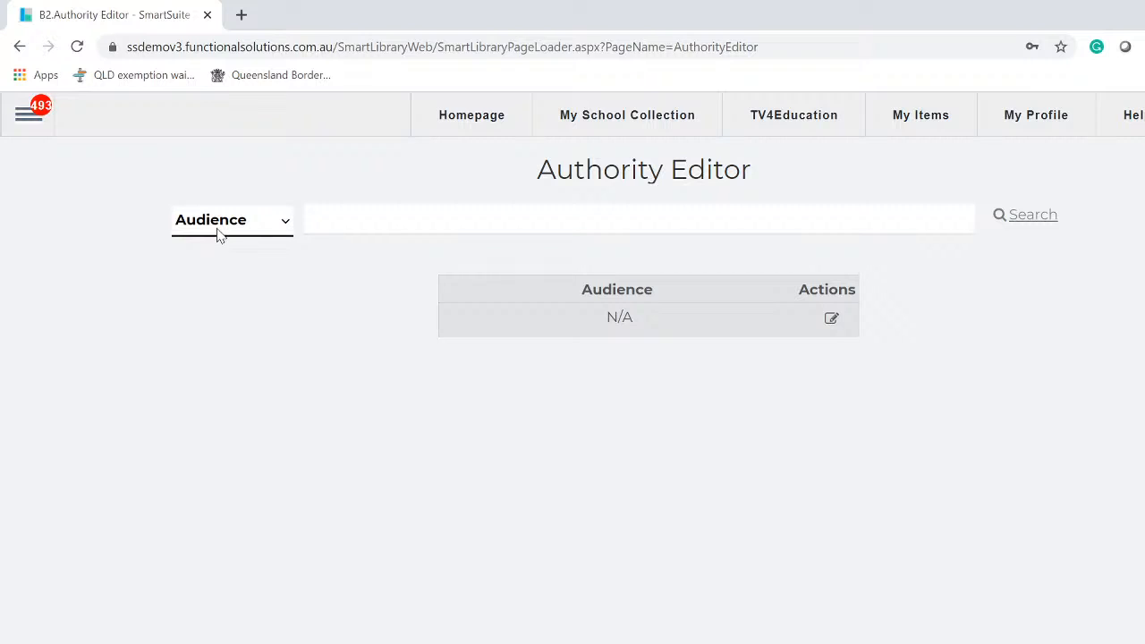
Look through the available authority types and switch the editor to the Classgrade list.
left_click(285, 224)
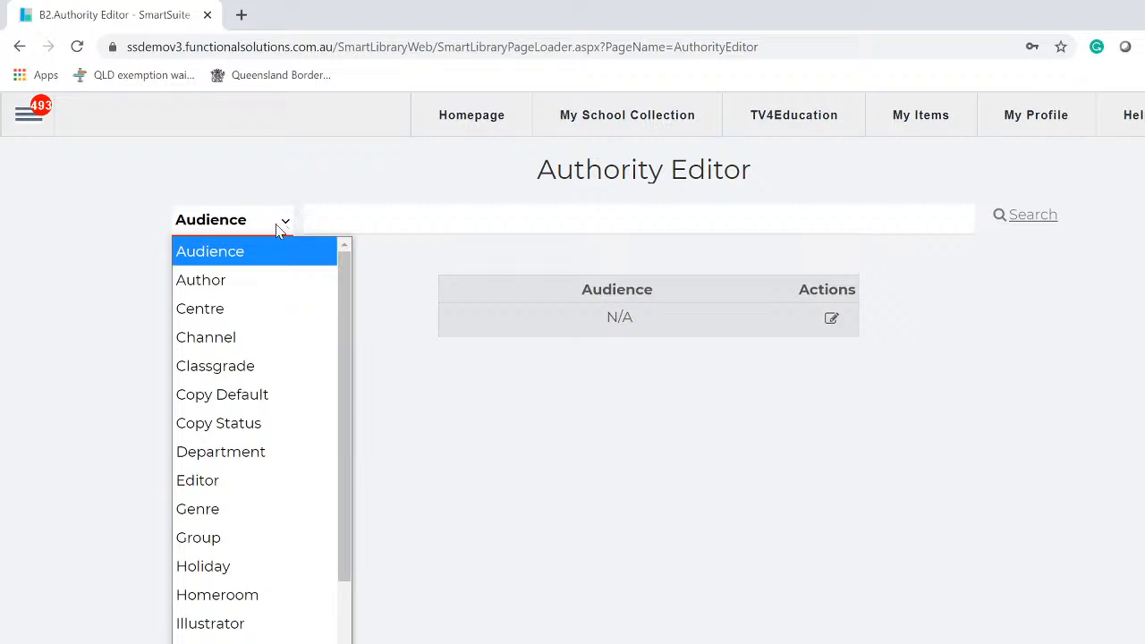
left_click_drag(342, 282, 370, 557)
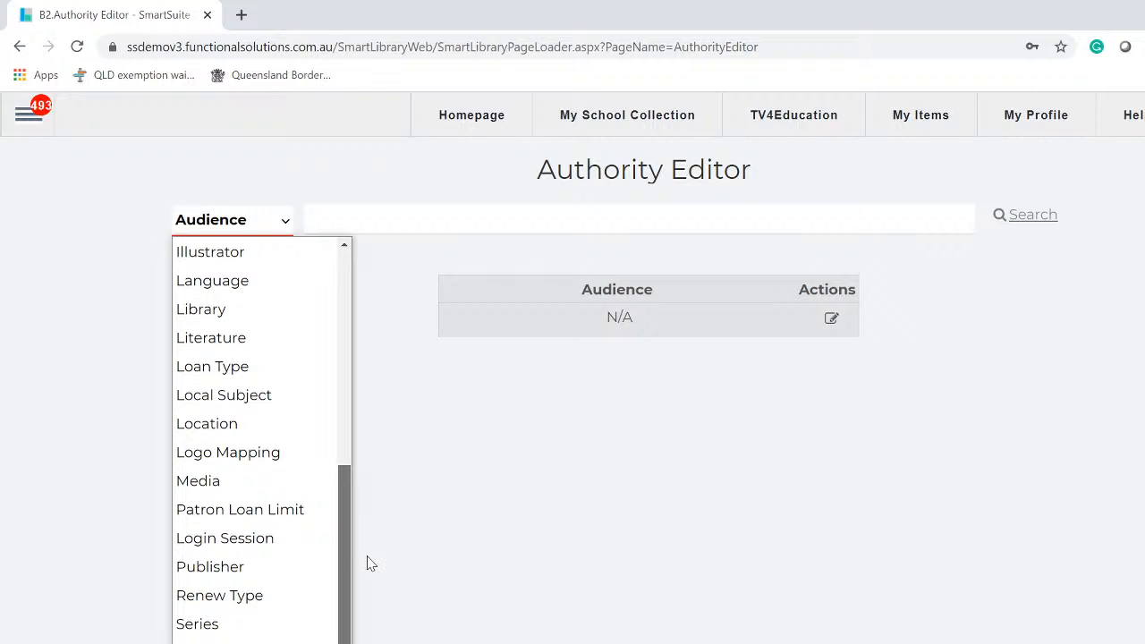
left_click_drag(371, 563, 376, 267)
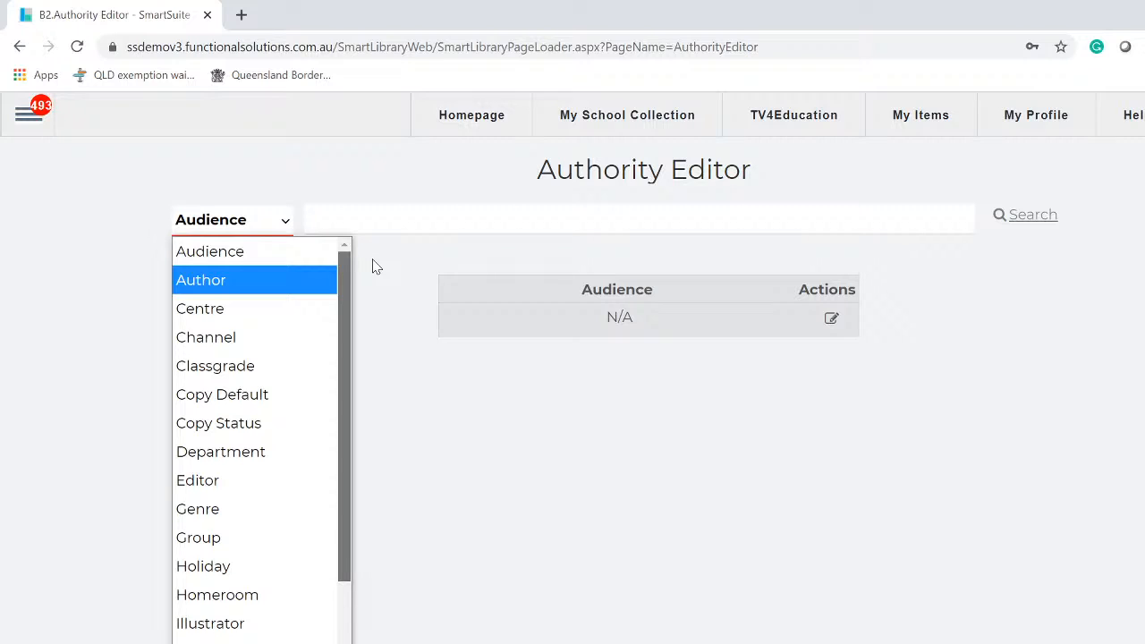
left_click(251, 374)
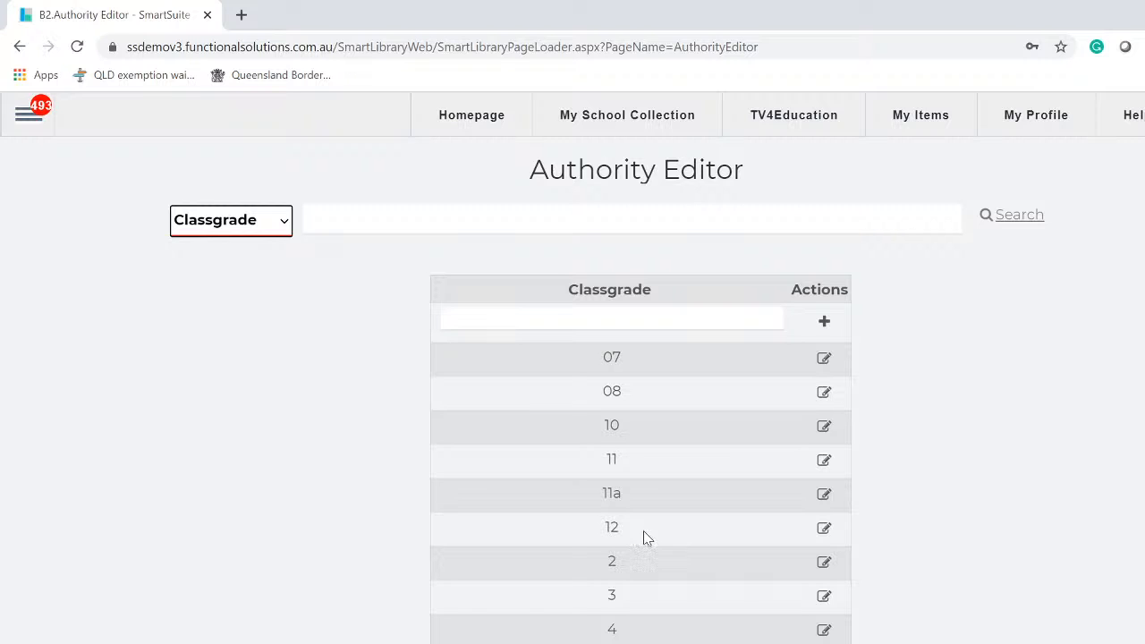
Add a new classgrade named 12b to the Classgrade list.
scroll(651, 534, "down", 7)
scroll(647, 541, "up", 7)
left_click(647, 311)
type("12b")
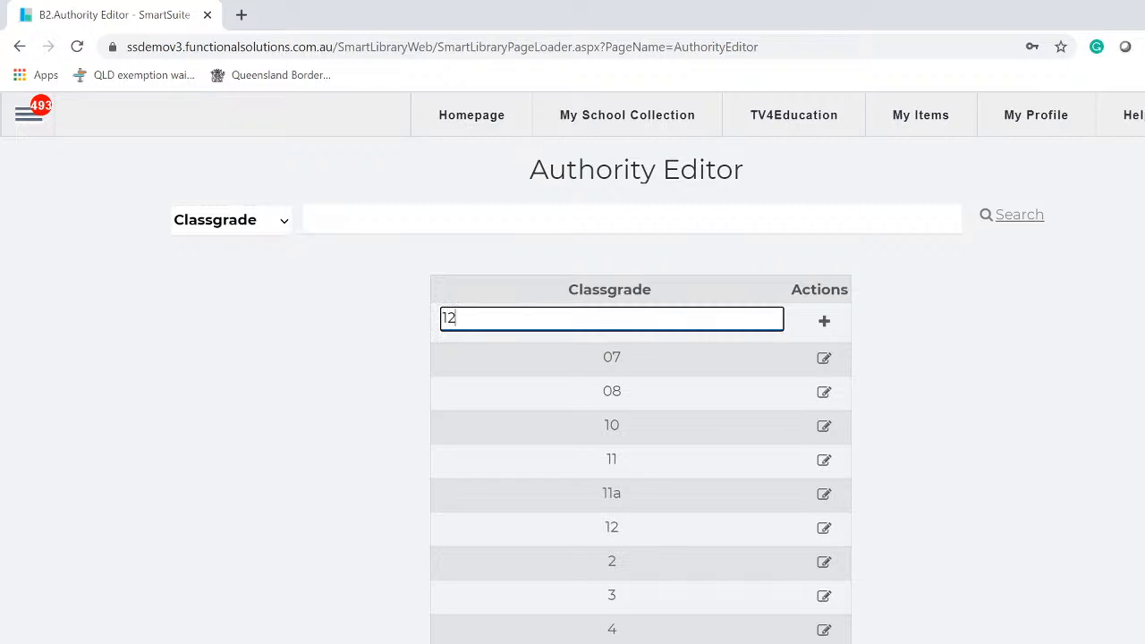
left_click(823, 324)
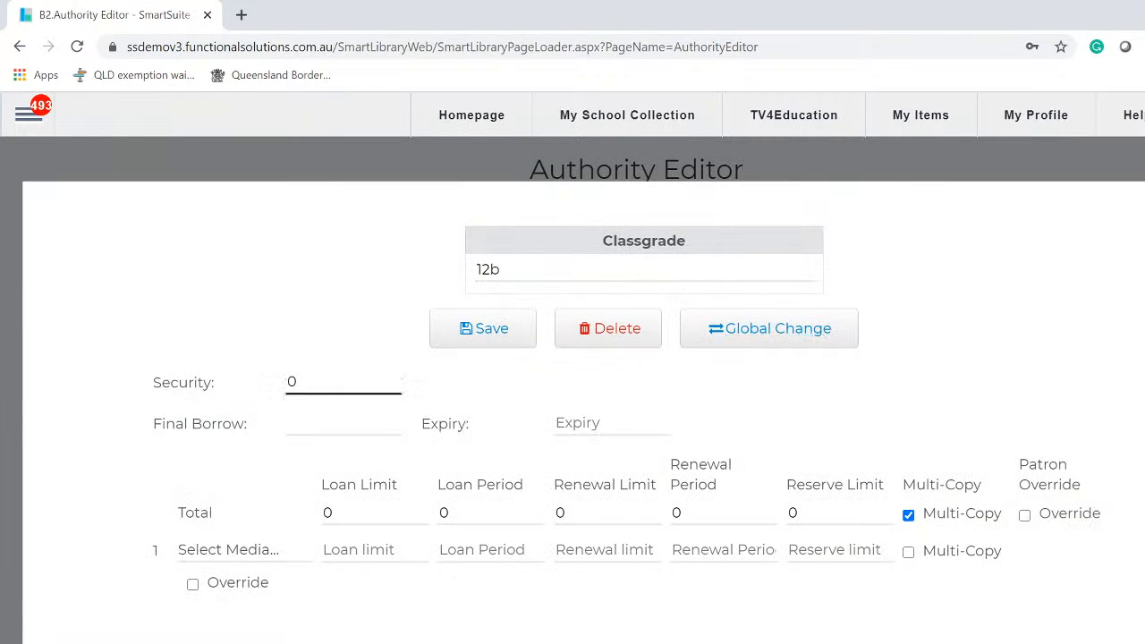
Set the new classgrade's Security level to 9 and rename the classgrade as 9.
left_click(340, 383)
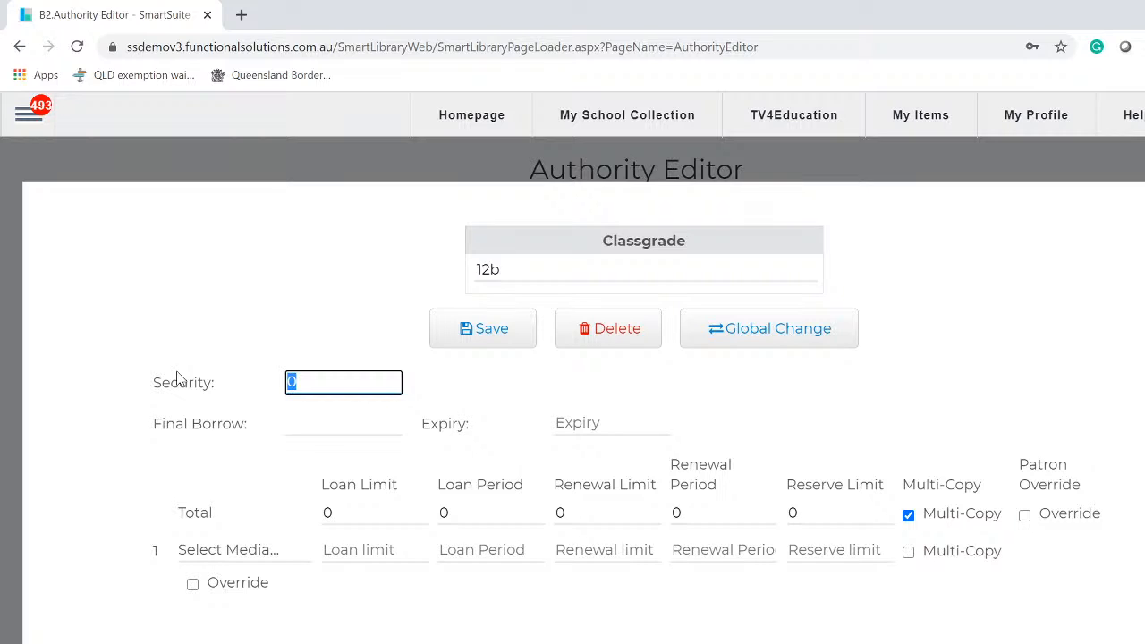
type("12")
left_click_drag(309, 382, 251, 382)
type("9")
left_click(515, 273)
left_click_drag(516, 271, 427, 279)
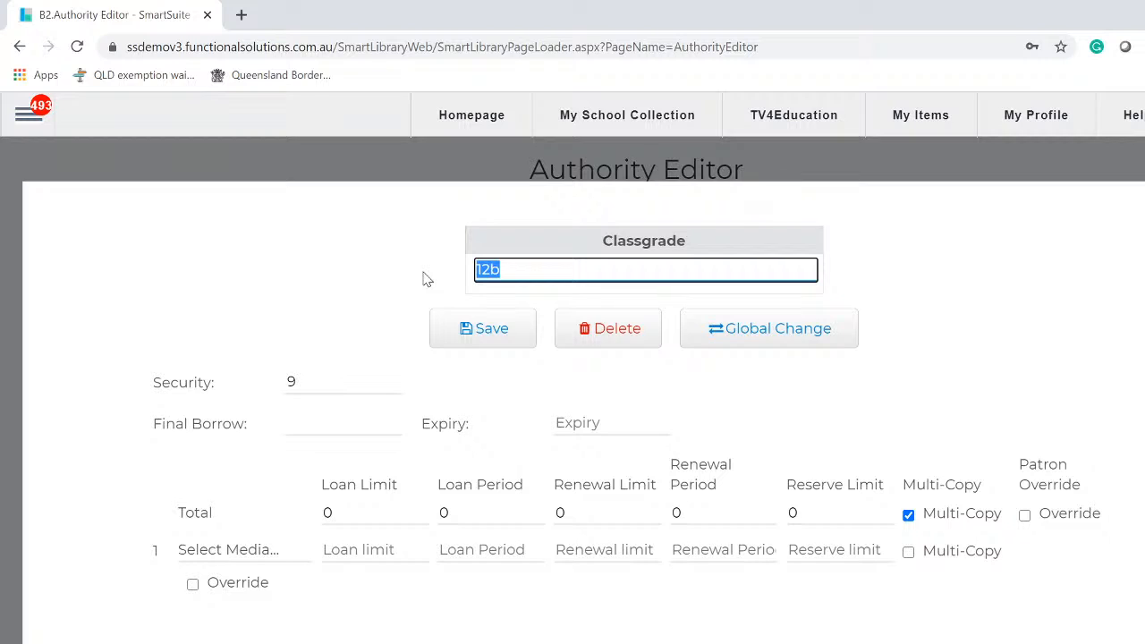
type("9")
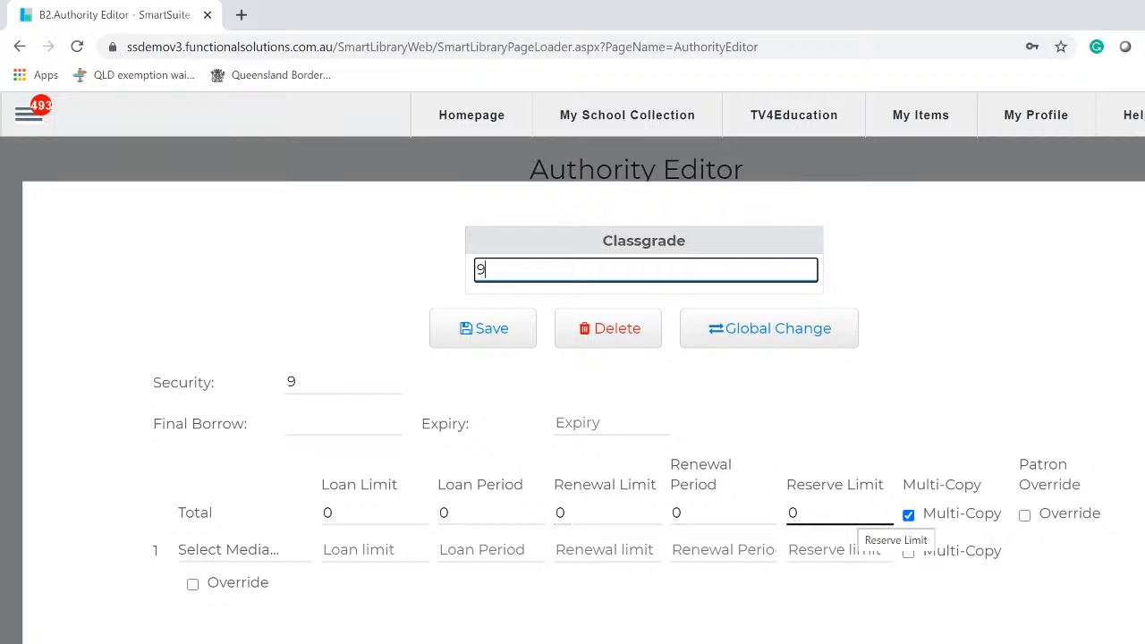
Disable Multi-Copy and enable Patron Override in the classgrade's Total row, and close the record without saving.
left_click(908, 517)
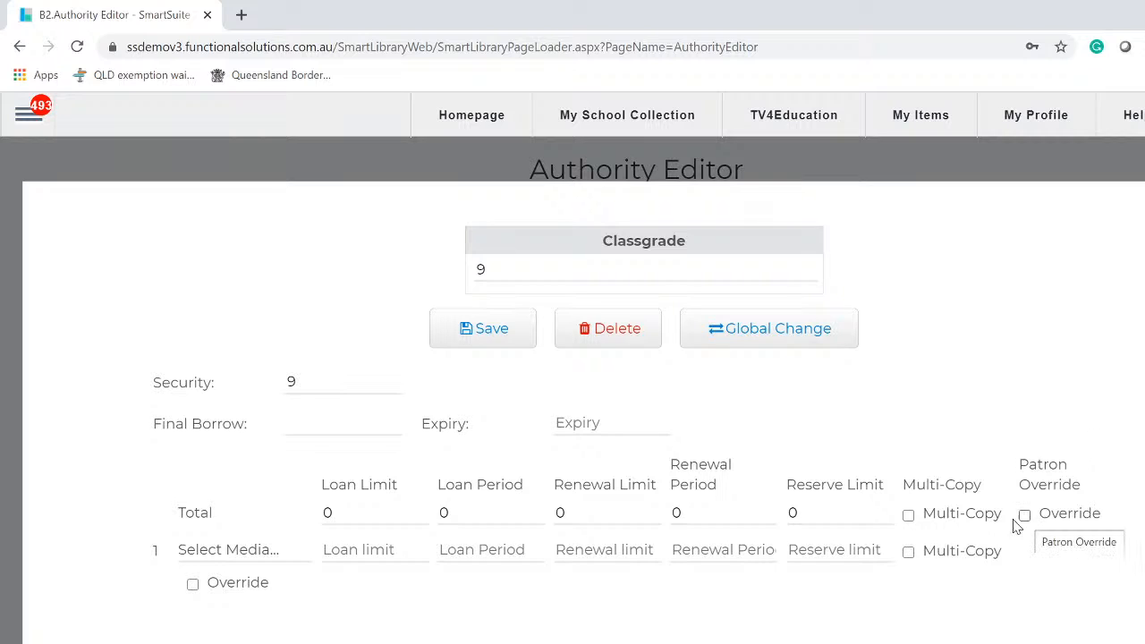
left_click(501, 514)
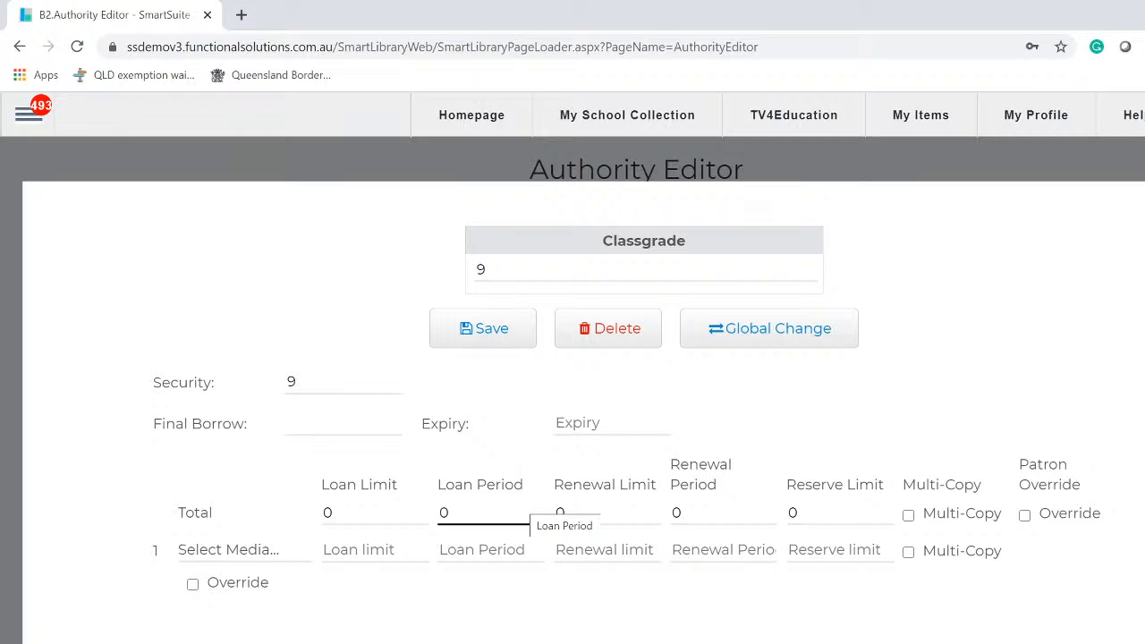
left_click(1027, 518)
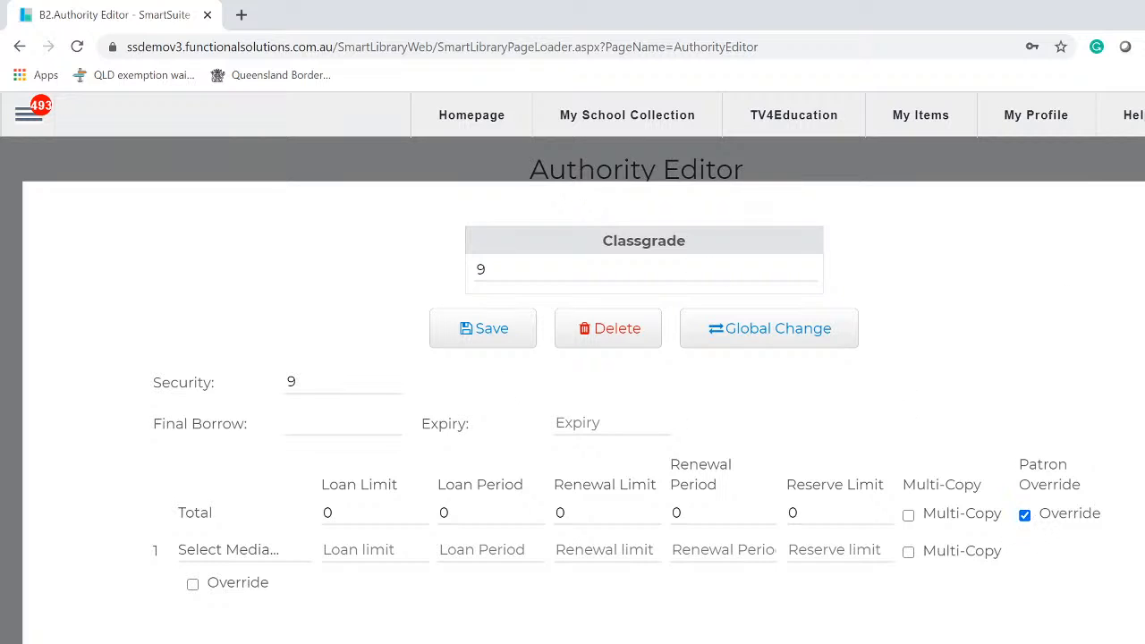
key("Escape")
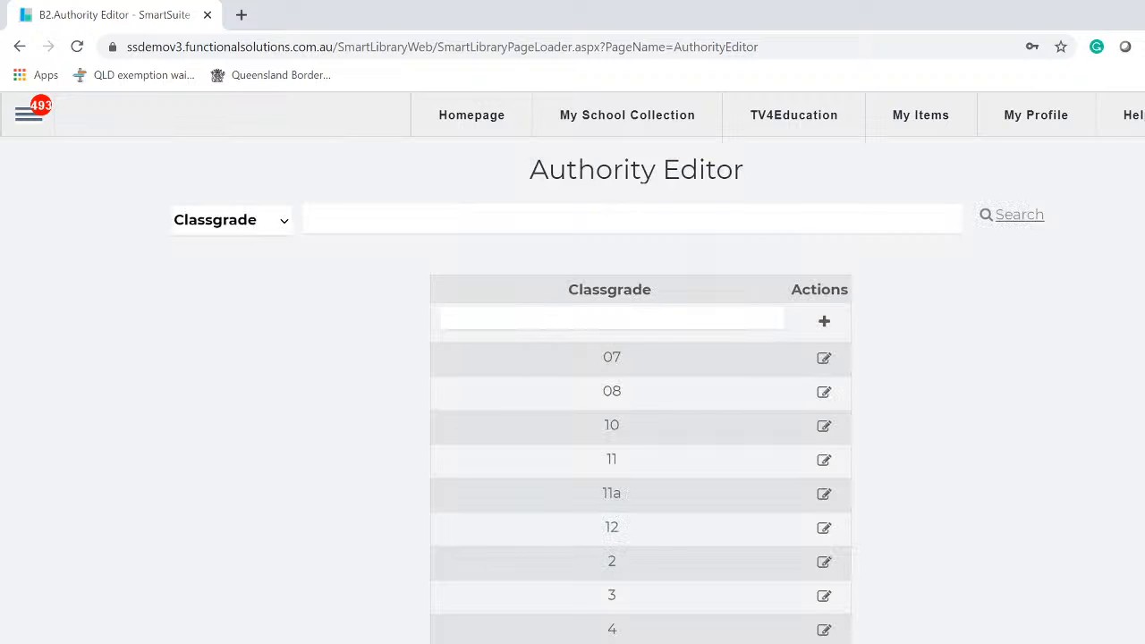
Switch the Authority Editor to the Video Default list of classifications and security levels.
left_click(284, 222)
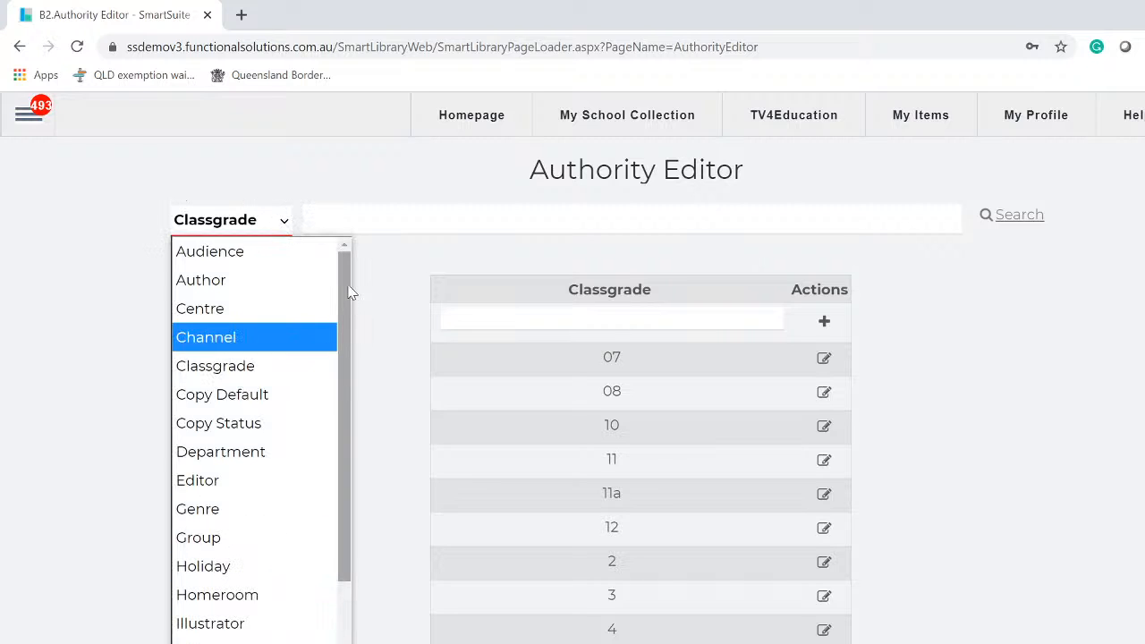
left_click_drag(348, 285, 371, 625)
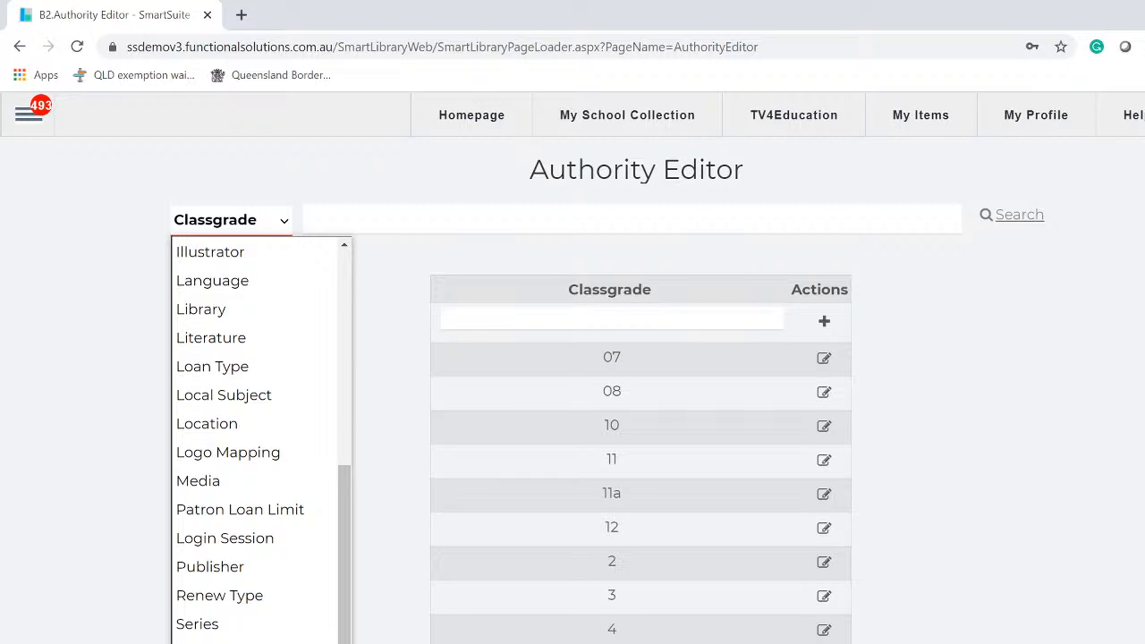
left_click(226, 640)
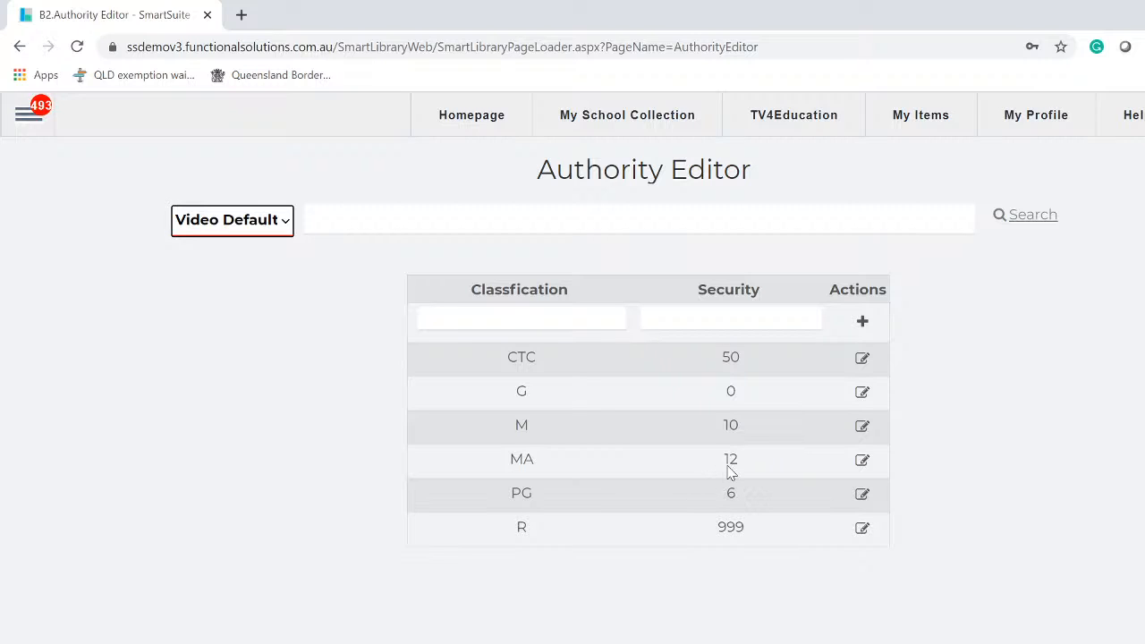
left_click(288, 229)
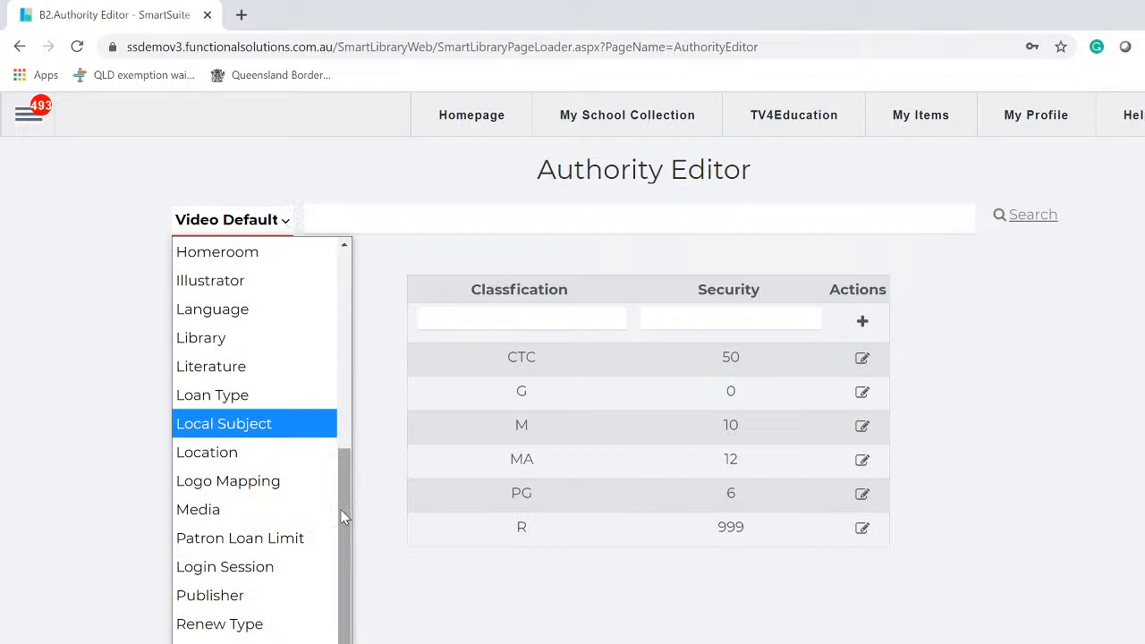
left_click_drag(344, 518, 368, 600)
key("Escape")
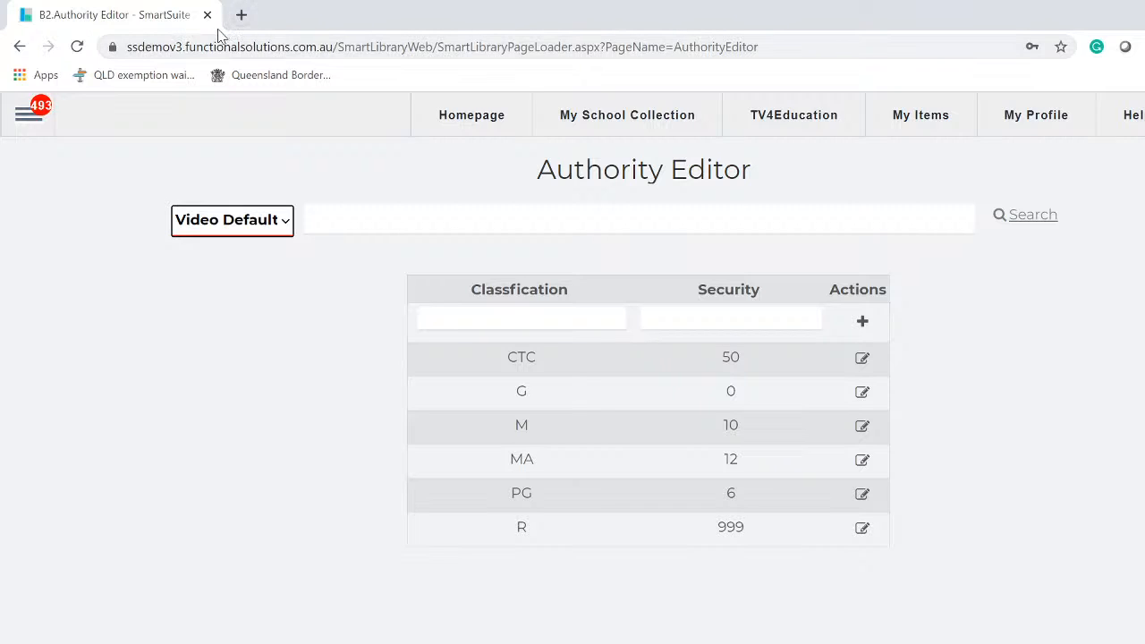
left_click_drag(333, 46, 77, 56)
key("ctrl+c")
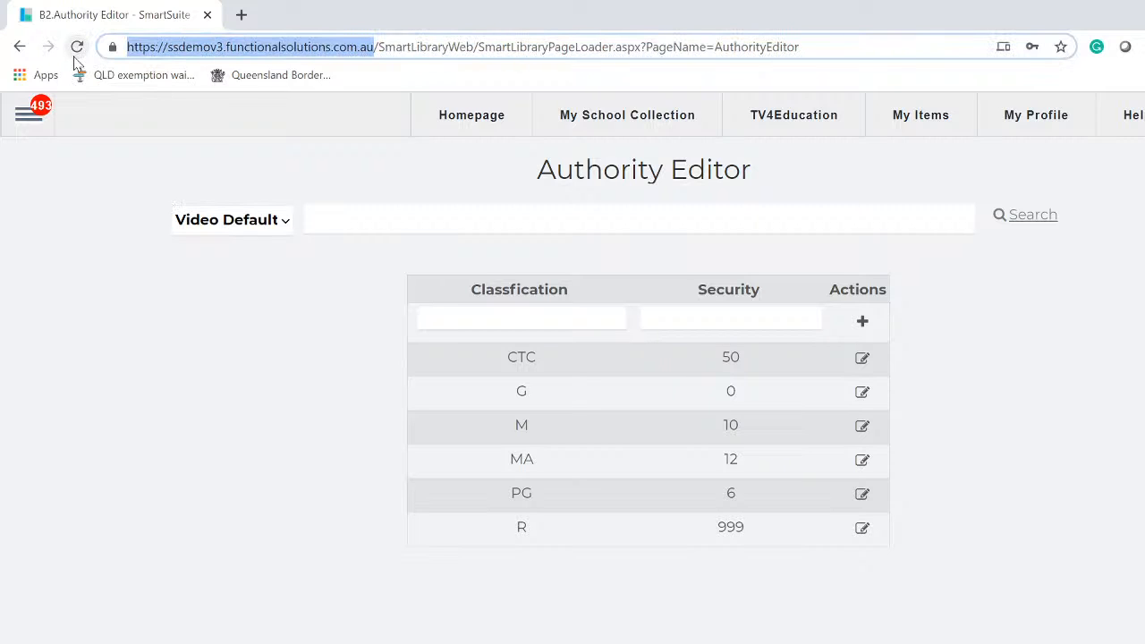
left_click(241, 16)
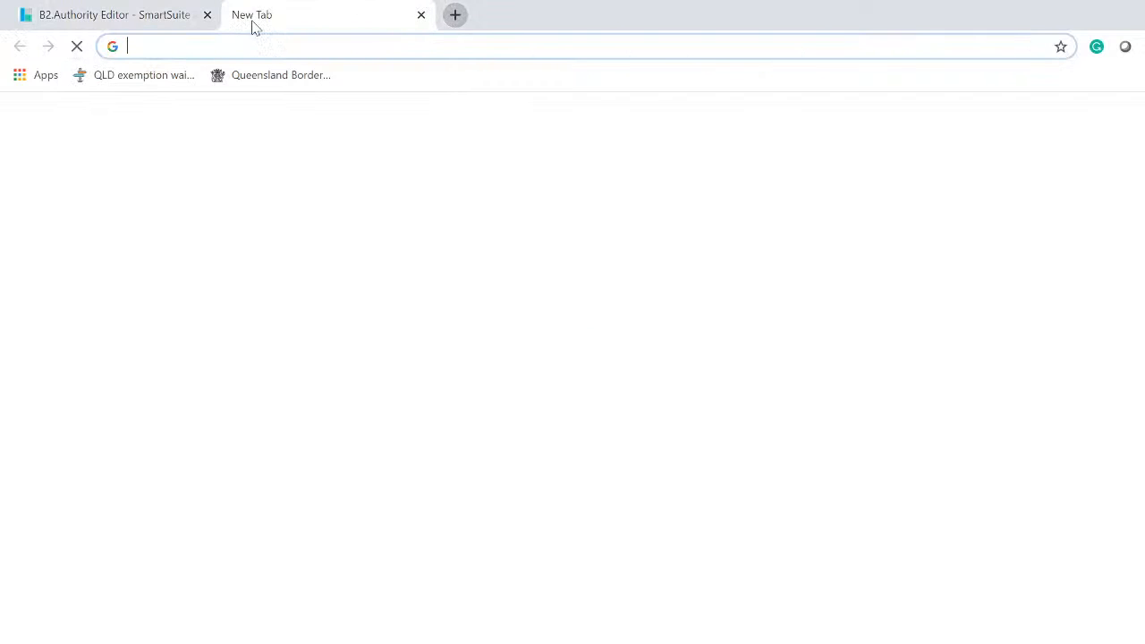
right_click(493, 50)
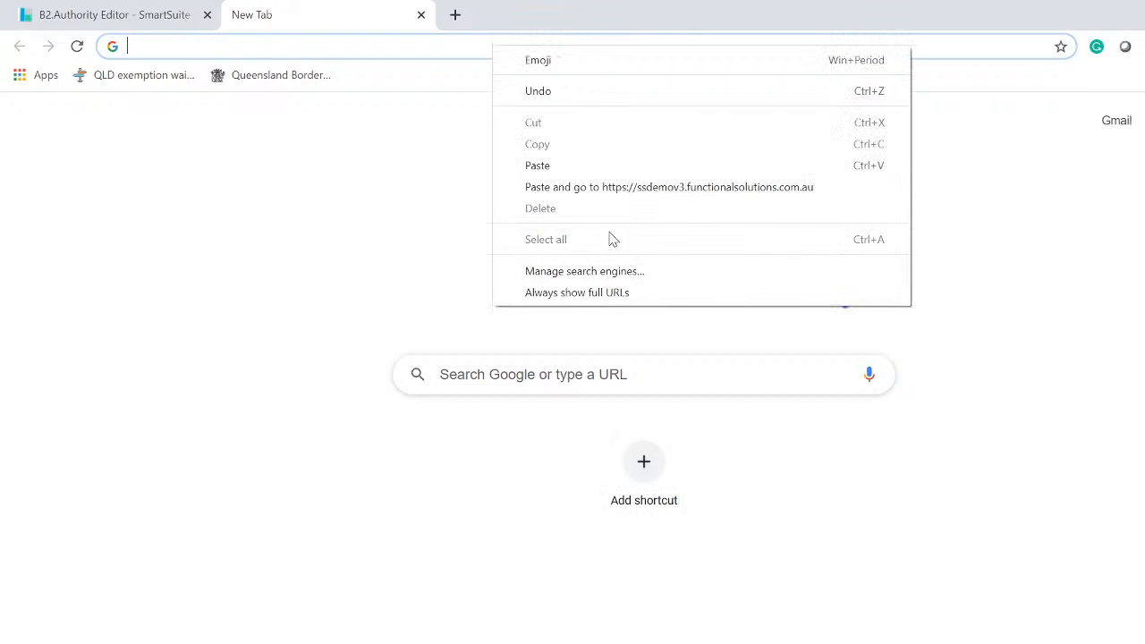
left_click(570, 173)
key("Return")
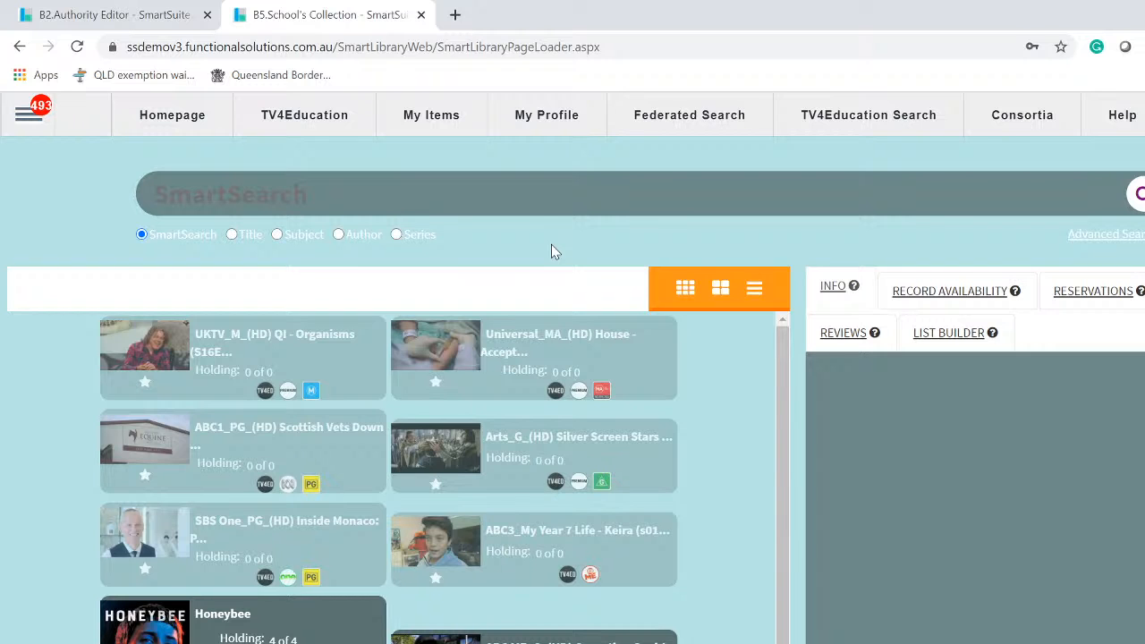
Display the school collection's titles in the compact five-column thumbnail grid and look through them.
scroll(394, 478, "down", 2)
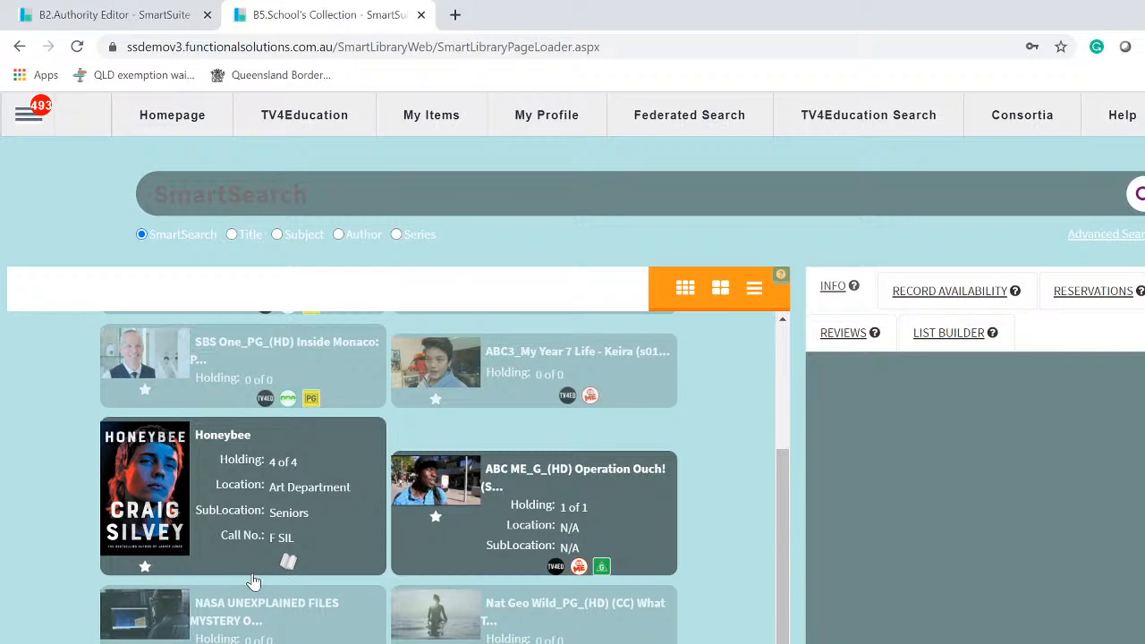
left_click(687, 292)
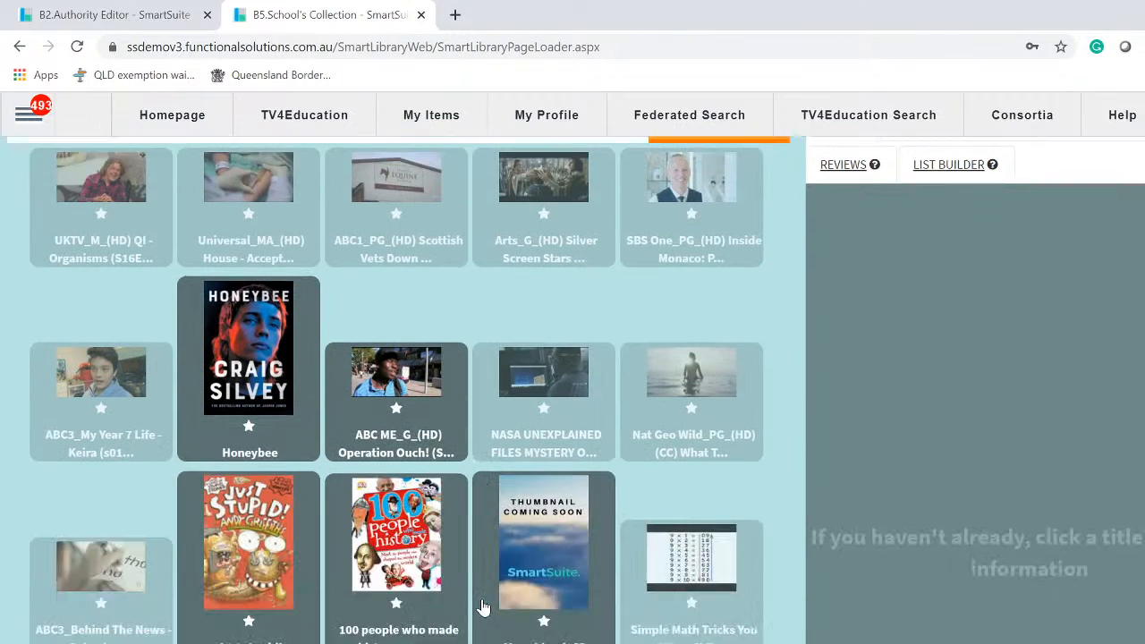
scroll(481, 608, "down", 3)
scroll(483, 608, "up", 3)
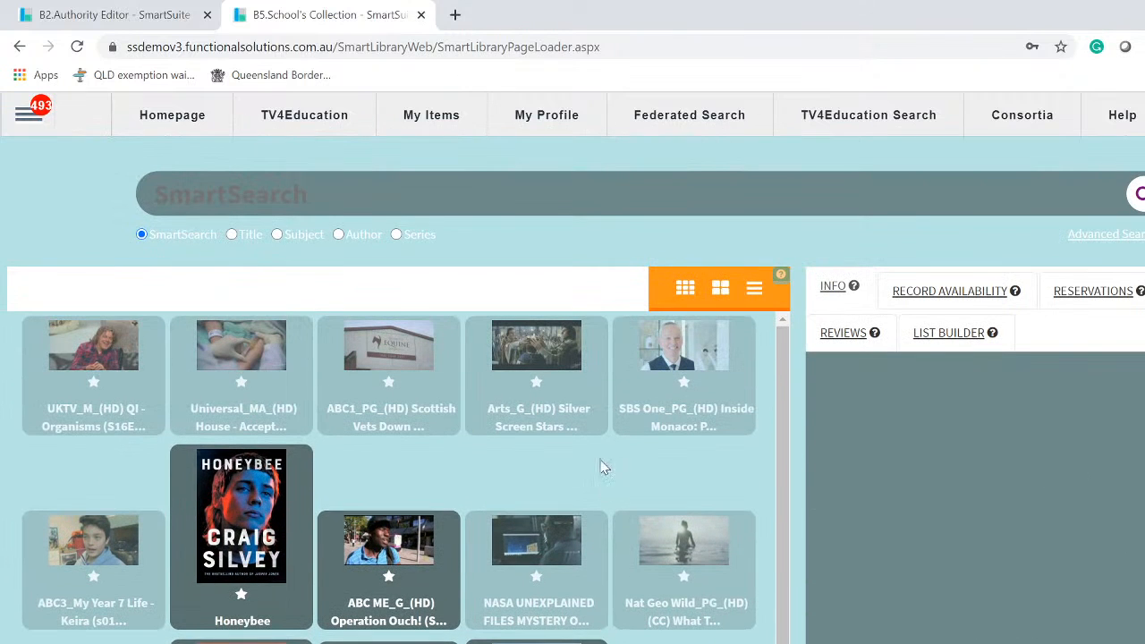
Run a SmartSearch for "cat" in the school collection and browse through the results.
left_click(601, 198)
type("c")
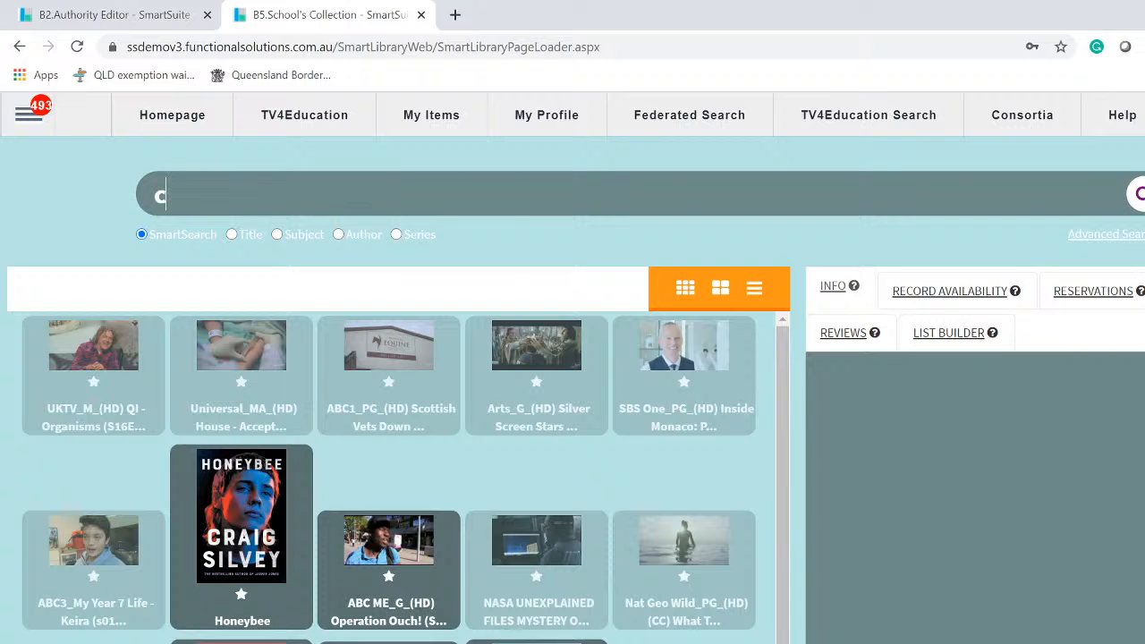
type("at")
key("Return")
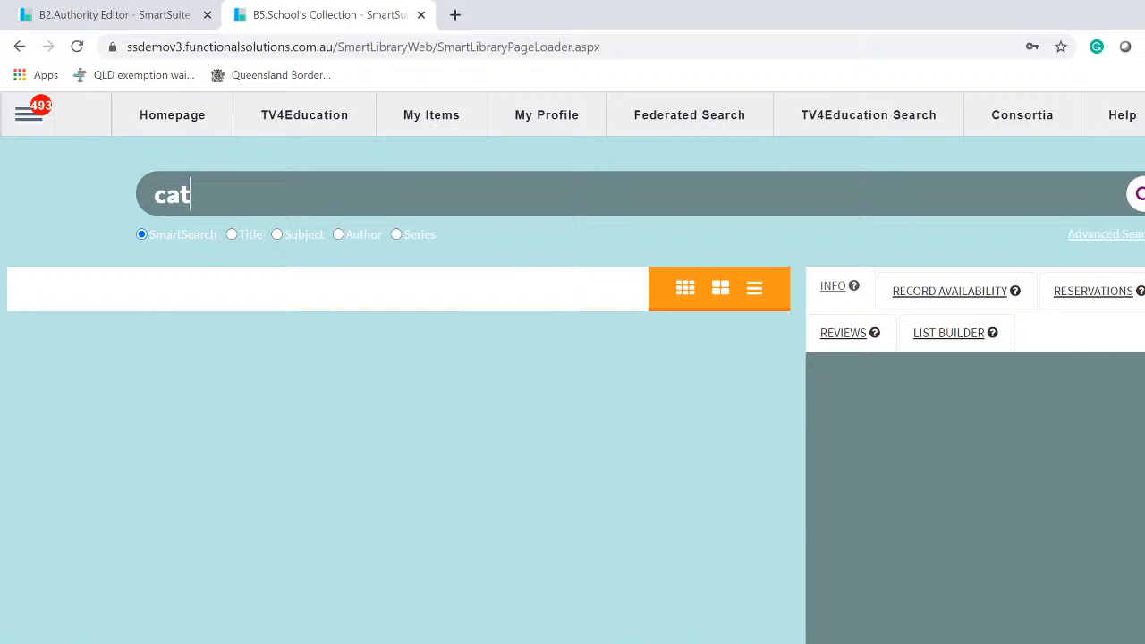
scroll(526, 619, "down", 3)
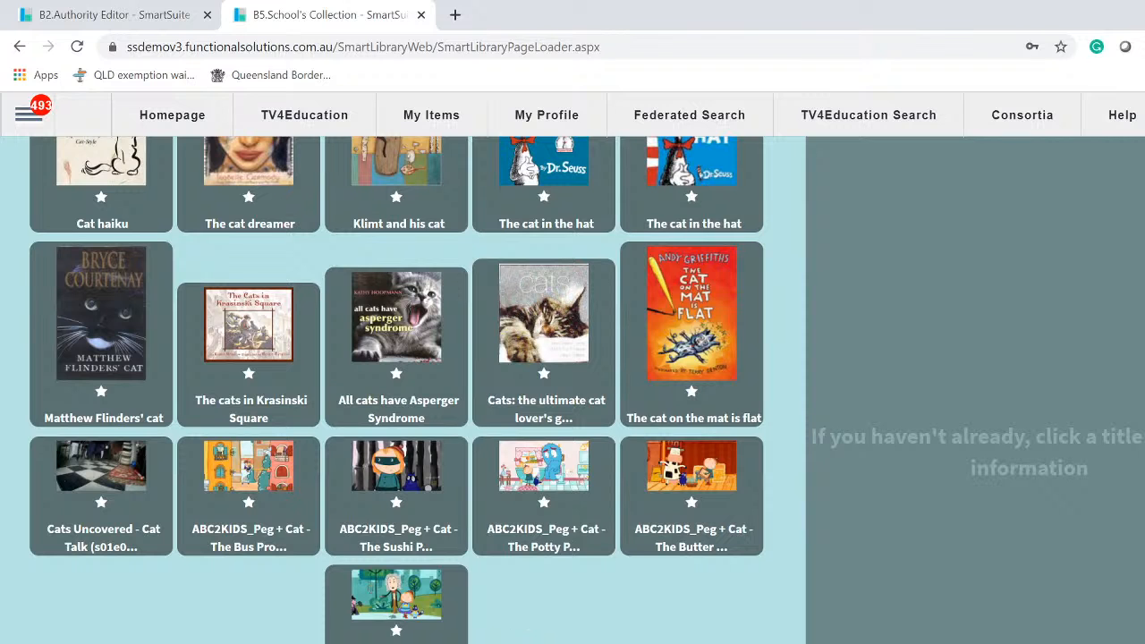
scroll(403, 389, "down", 3)
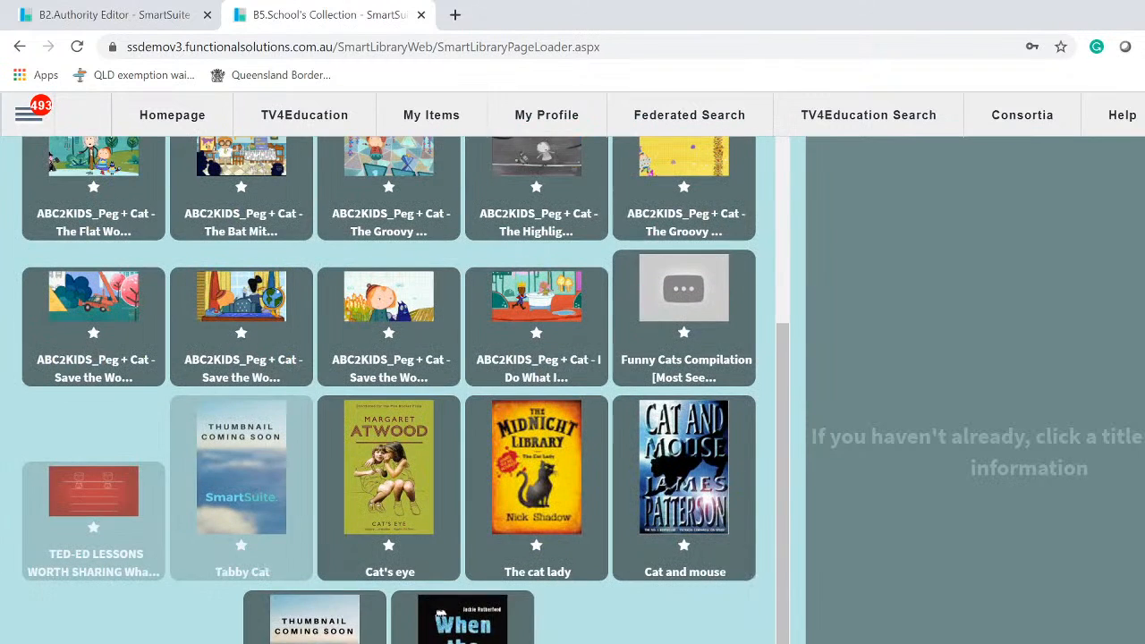
scroll(403, 389, "down", 5)
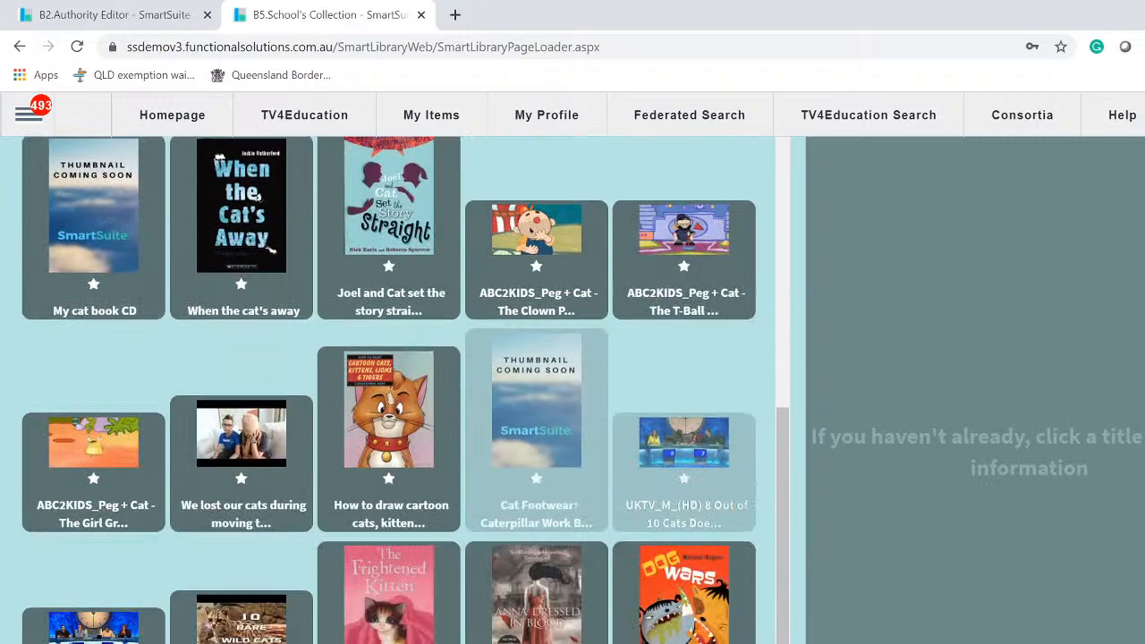
scroll(403, 389, "down", 2)
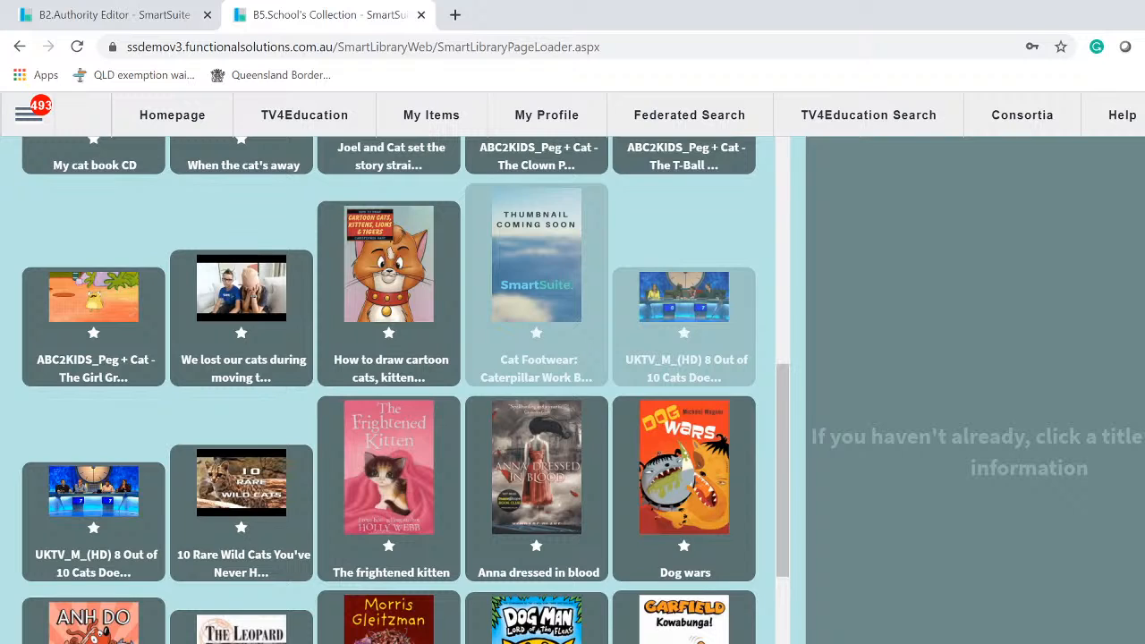
Look through the remaining "cat" results in the thumbnail grid and return to the first titles.
scroll(403, 389, "down", 8)
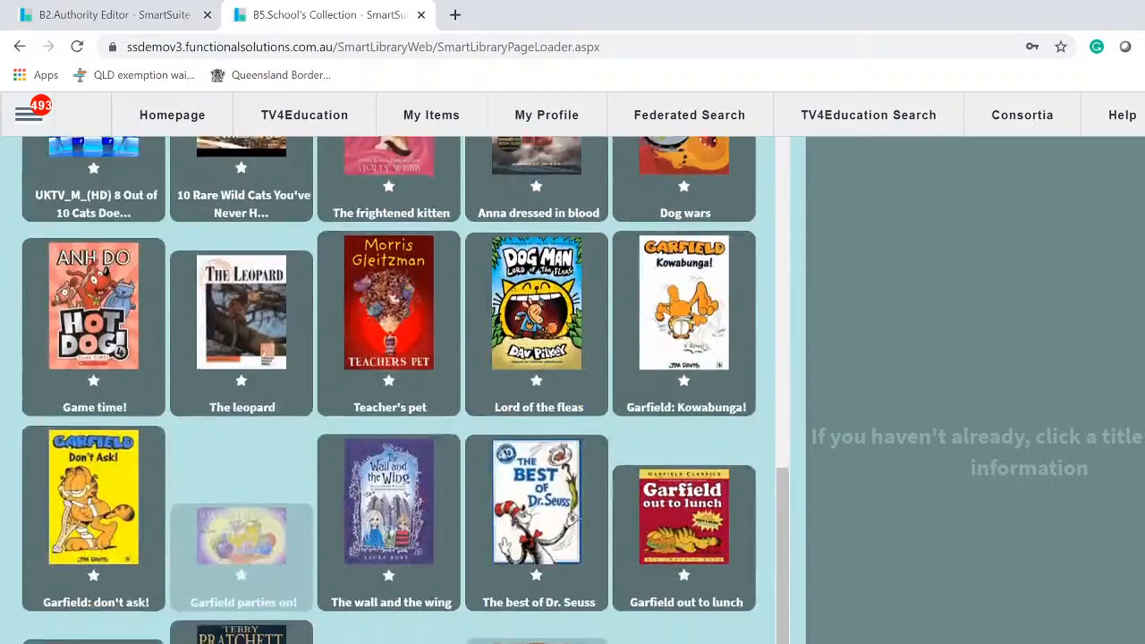
scroll(403, 390, "up", 8)
scroll(402, 389, "up", 10)
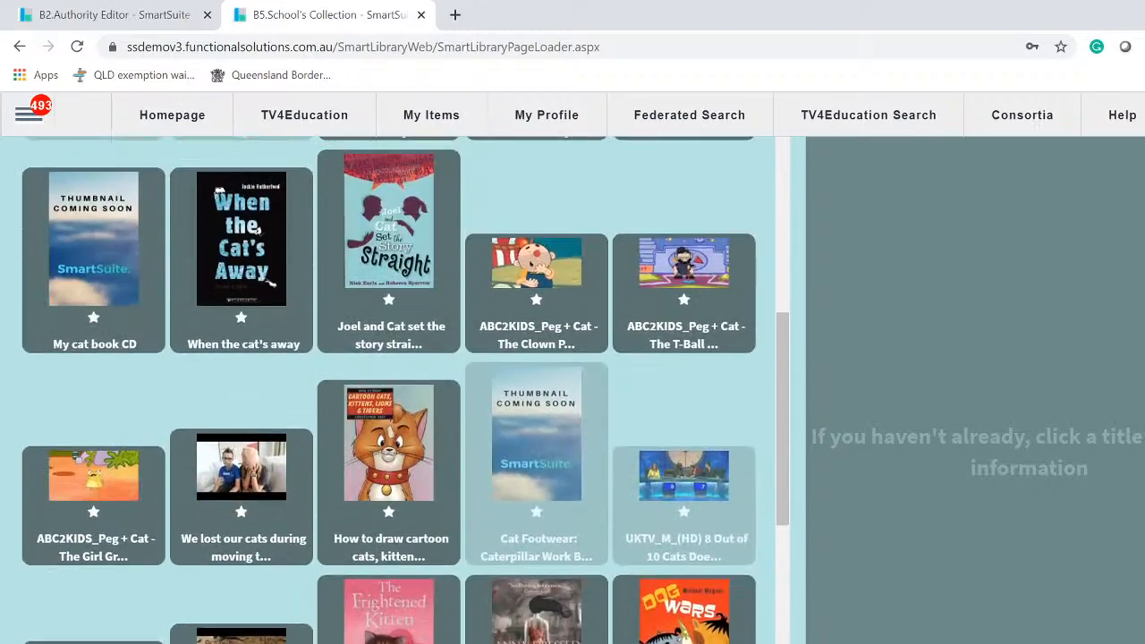
scroll(403, 389, "up", 3)
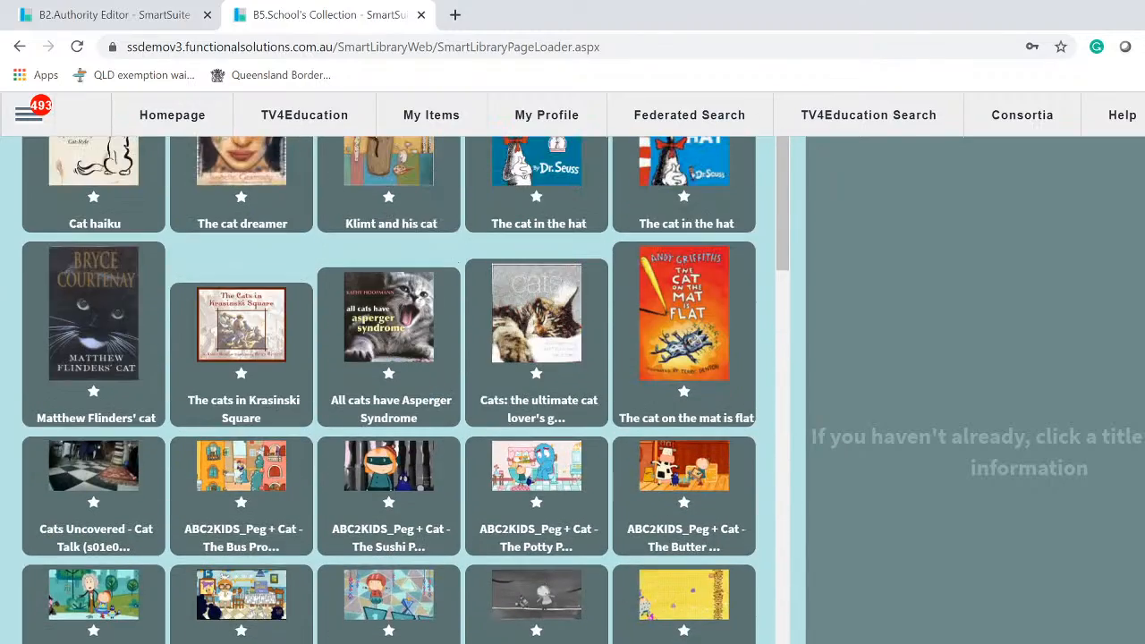
scroll(402, 389, "up", 3)
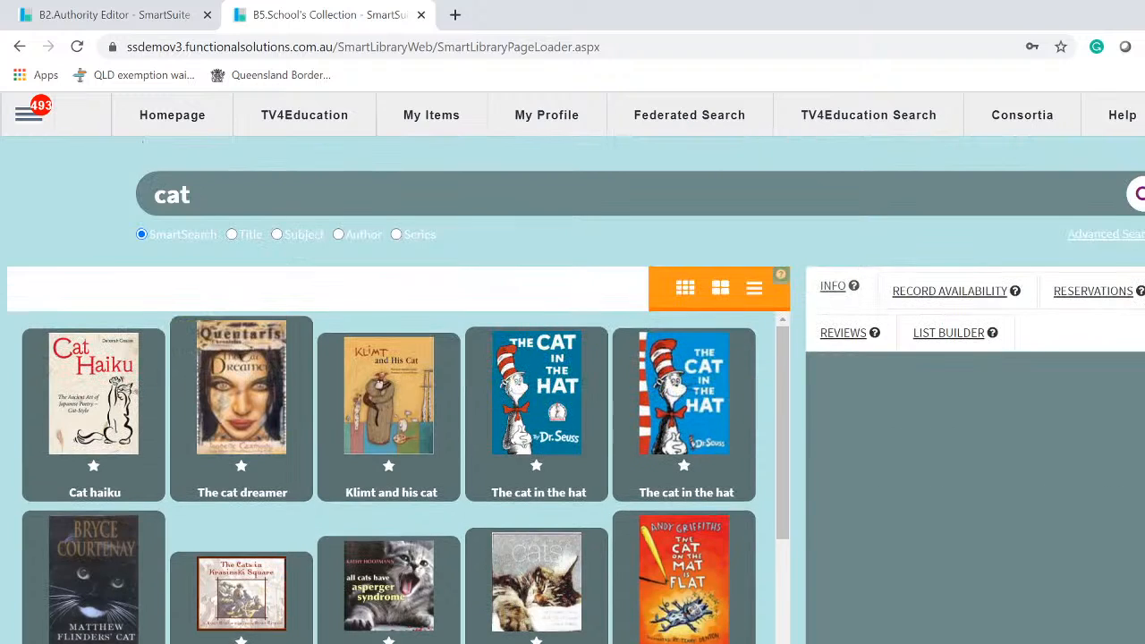
Show the collection in the two-column detail view, rerun the SmartSearch for "cat", and compare the view with the thumbnail grid.
left_click(721, 290)
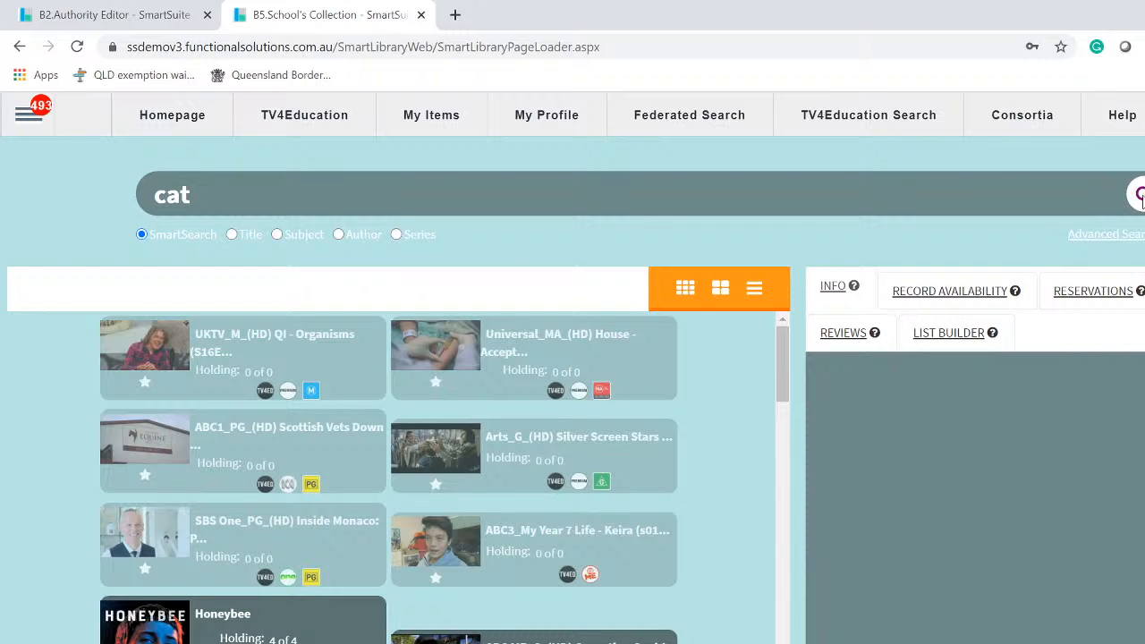
left_click(1142, 199)
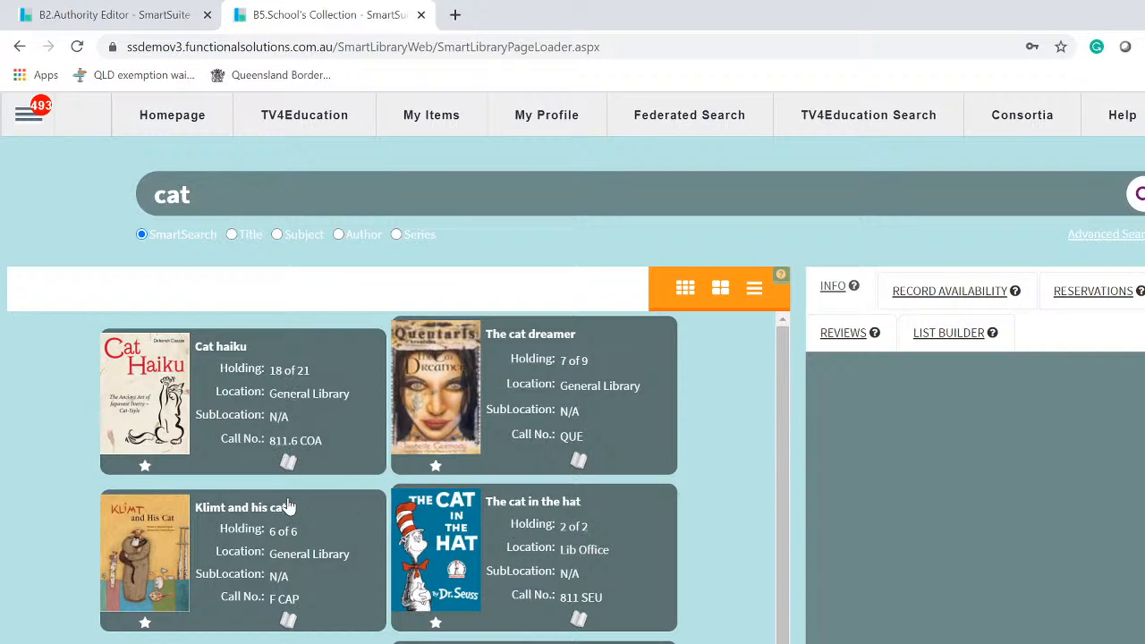
scroll(288, 462, "down", 8)
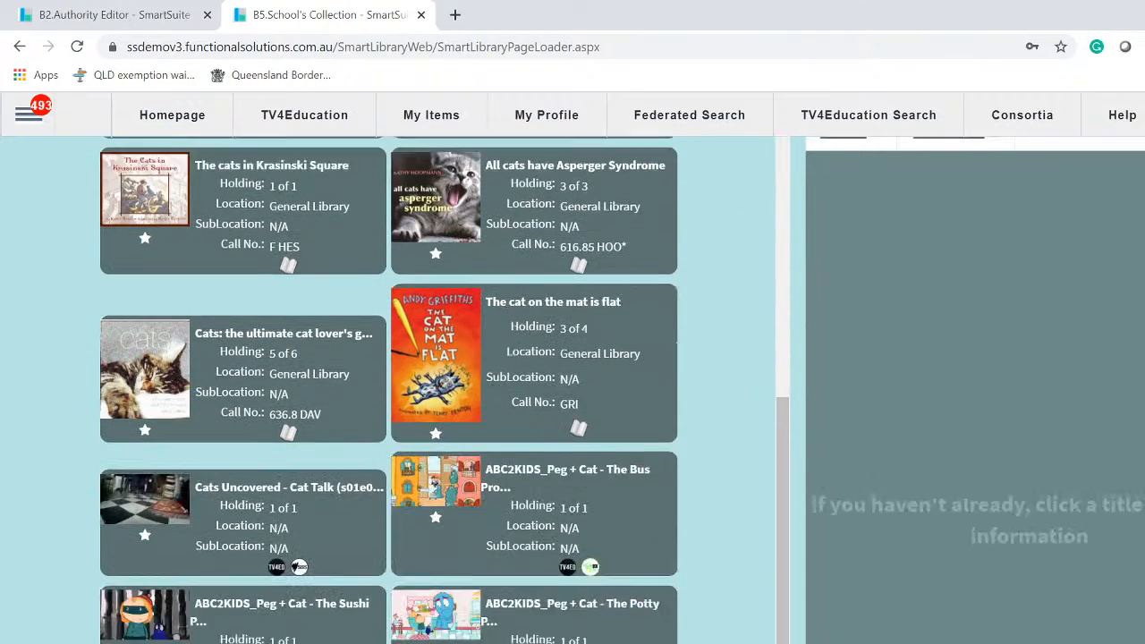
scroll(288, 461, "down", 5)
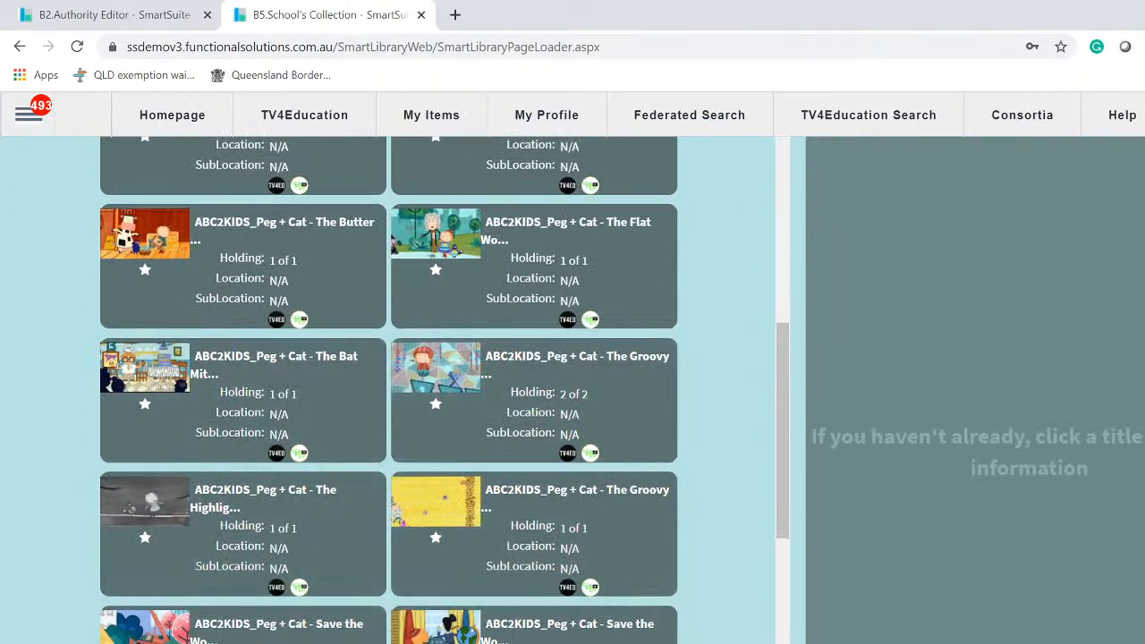
scroll(388, 390, "down", 7)
scroll(388, 390, "up", 11)
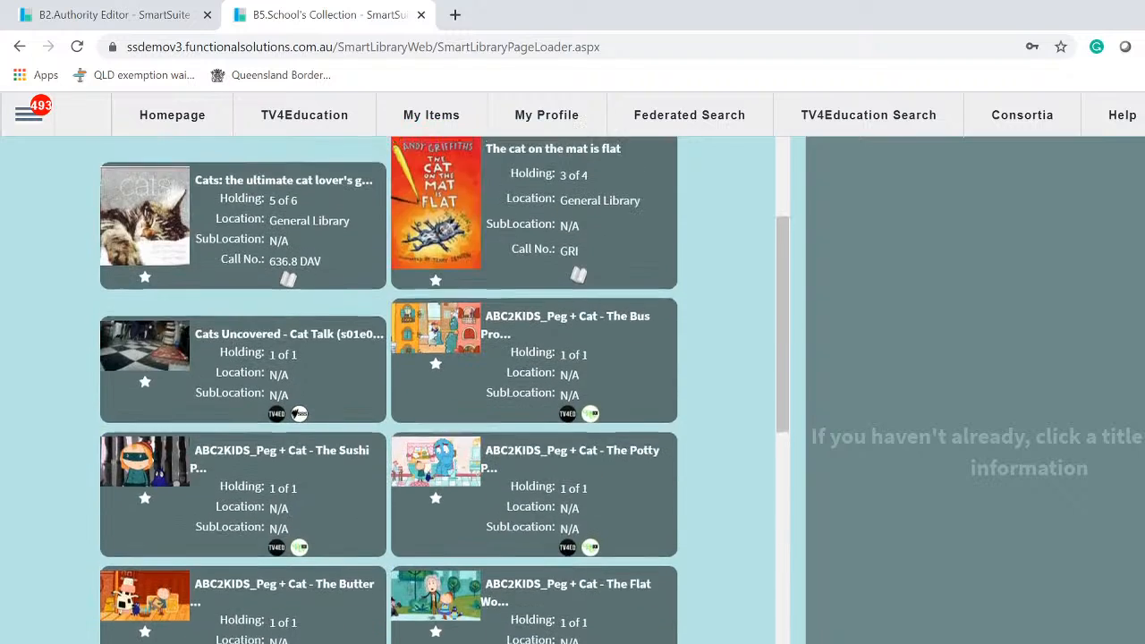
scroll(298, 413, "up", 10)
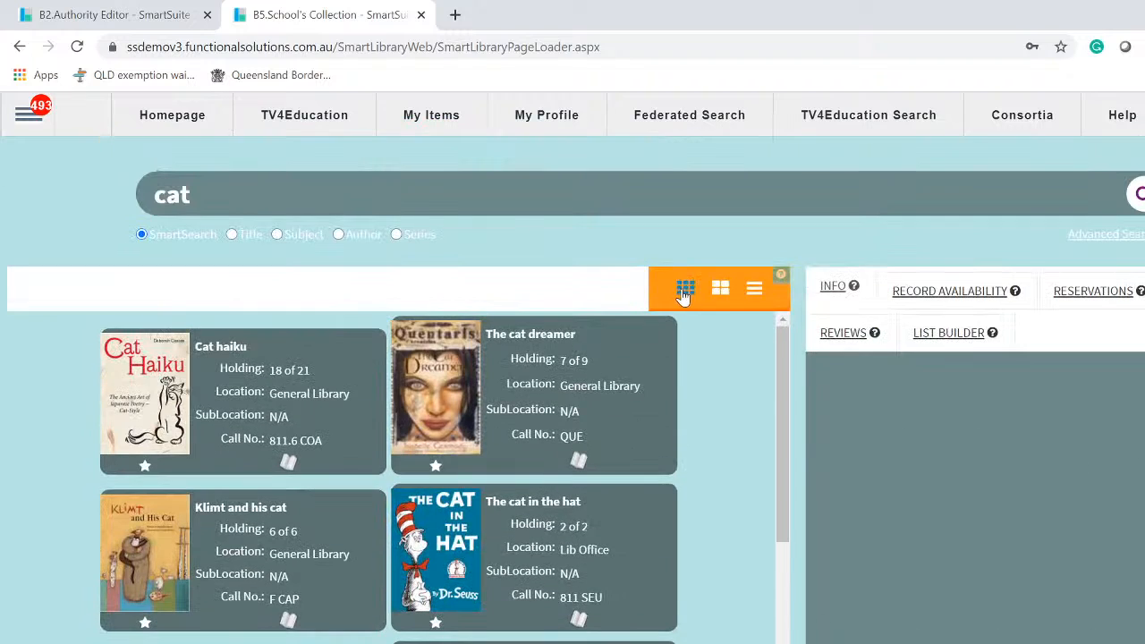
left_click(685, 291)
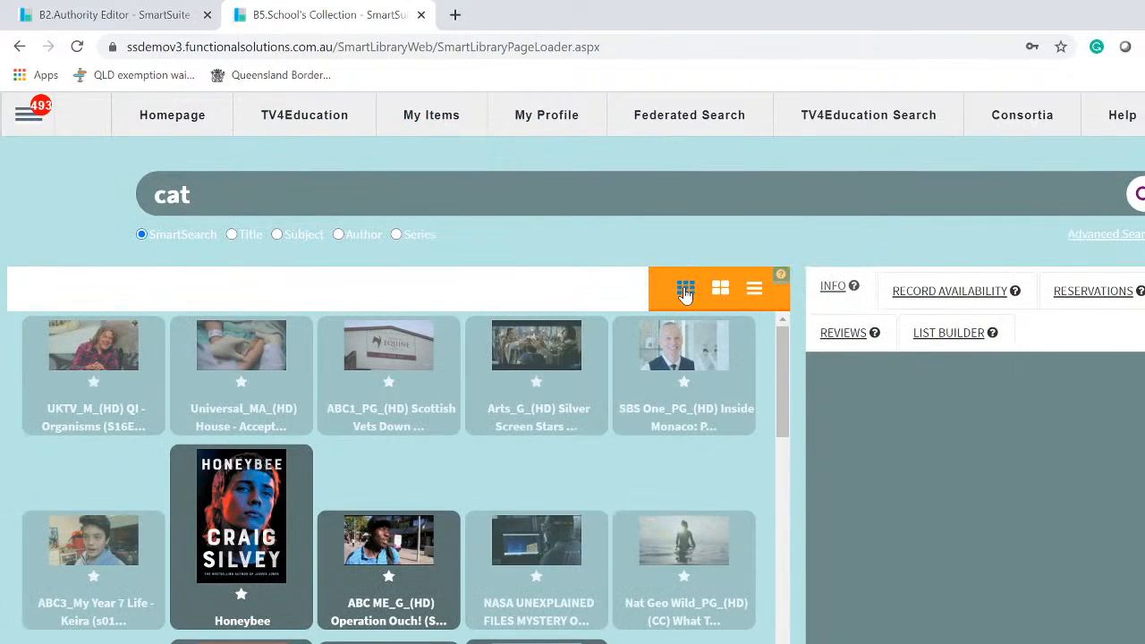
left_click(717, 294)
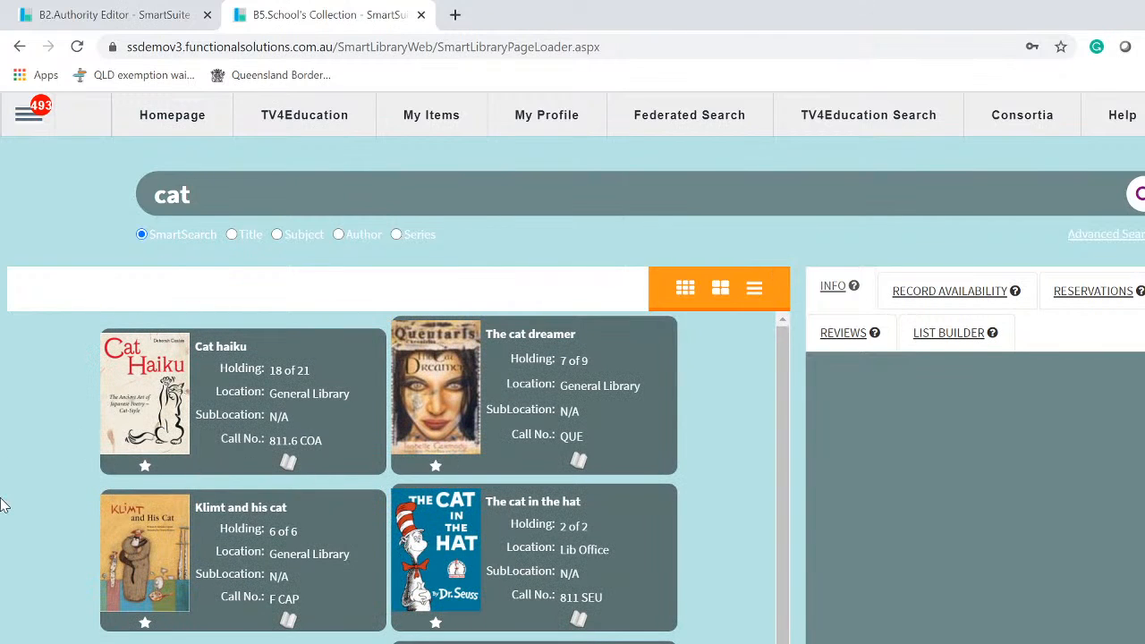
Enter Page Settings for the School's Collection page and look over the Result Container's settings.
left_click(18, 118)
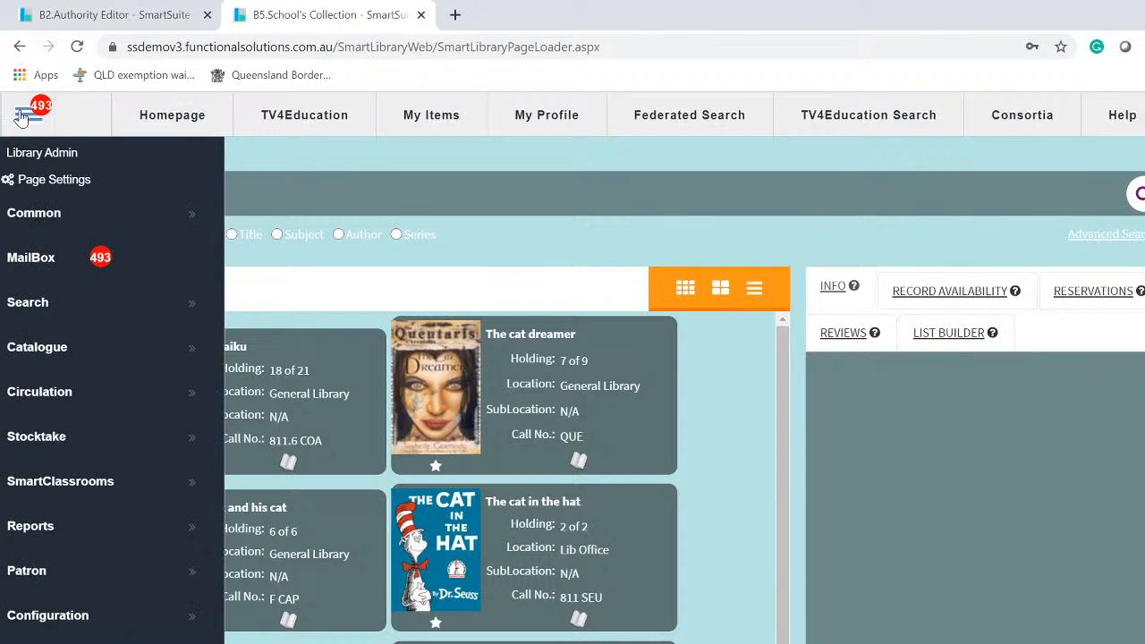
left_click(77, 181)
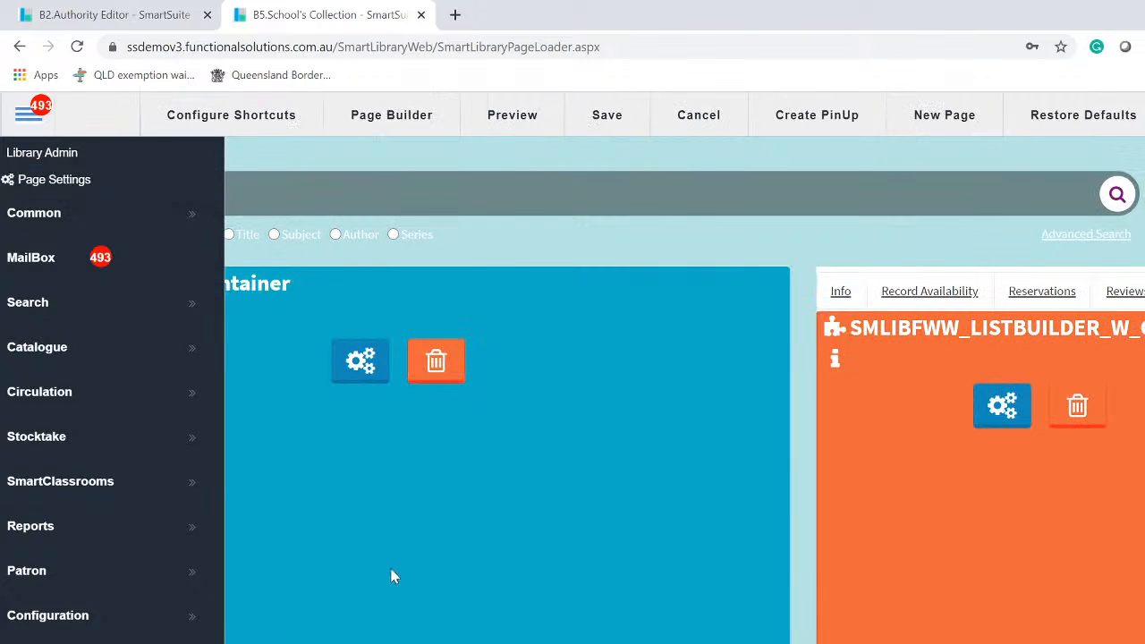
left_click(631, 614)
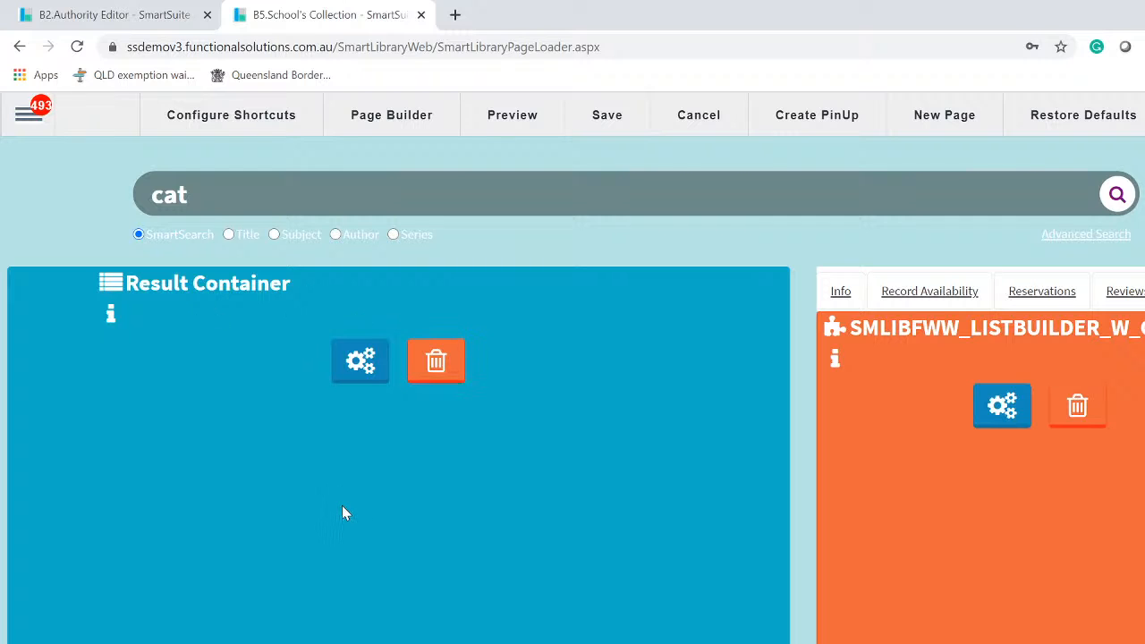
left_click(358, 367)
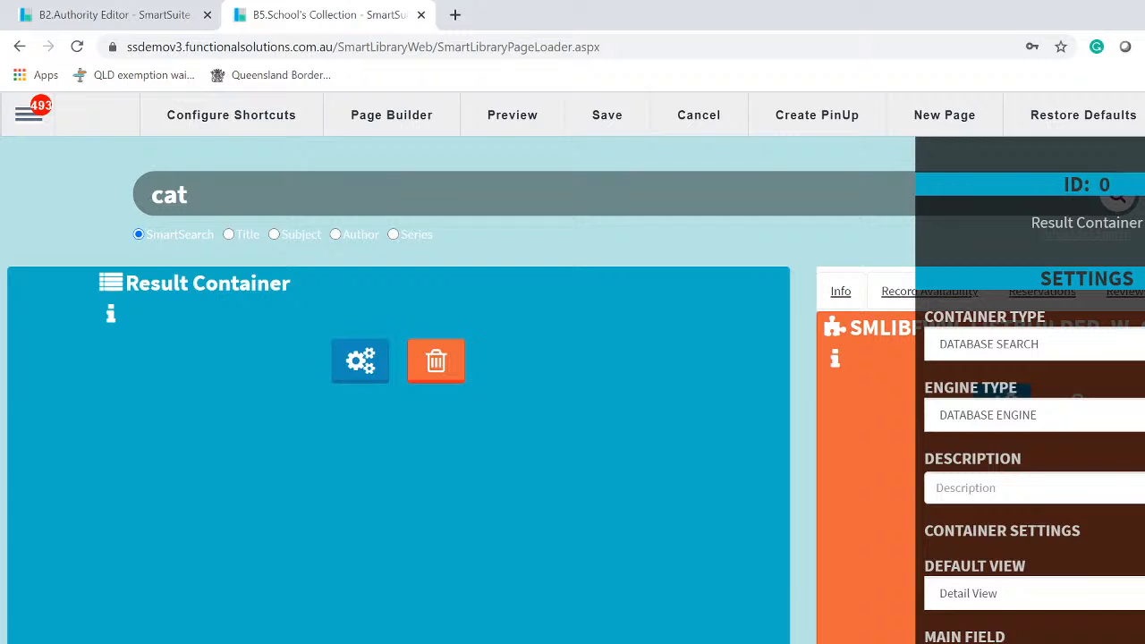
scroll(1114, 454, "down", 3)
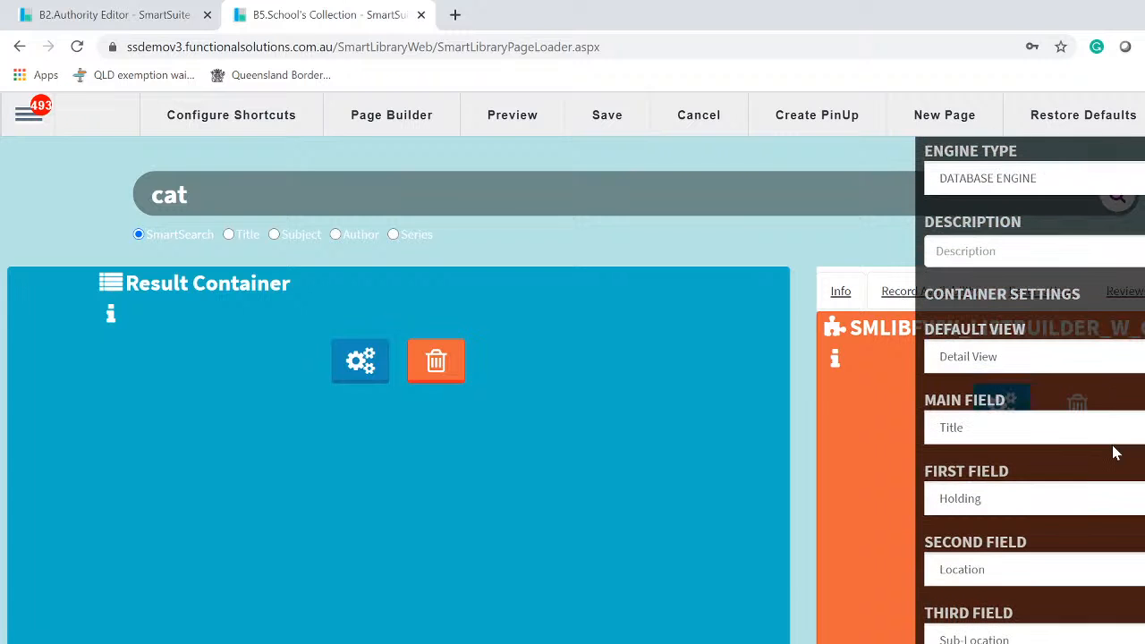
scroll(1114, 454, "up", 3)
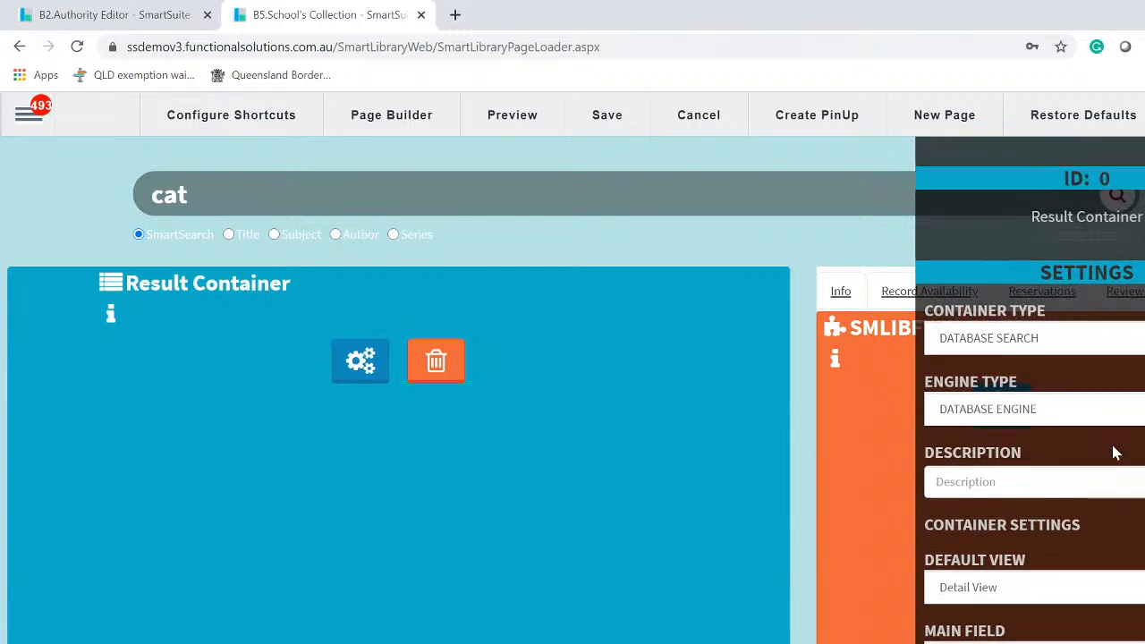
Check the Result Container's Default View options, keep Detail View, and save the page configuration with a page refresh.
left_click(998, 598)
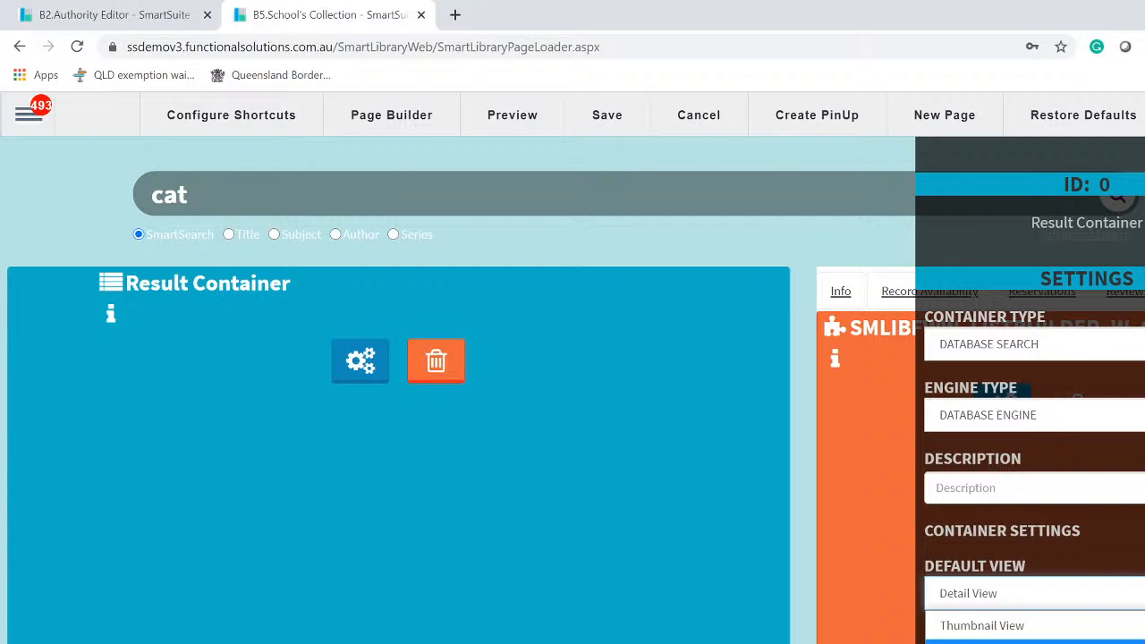
key("Escape")
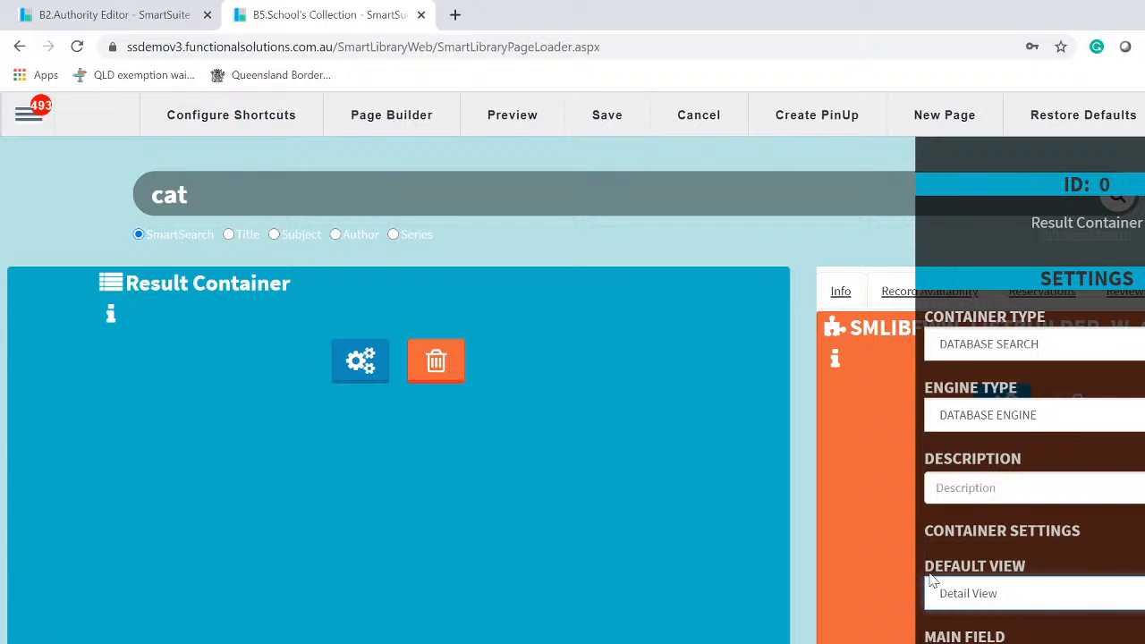
scroll(921, 539, "down", 3)
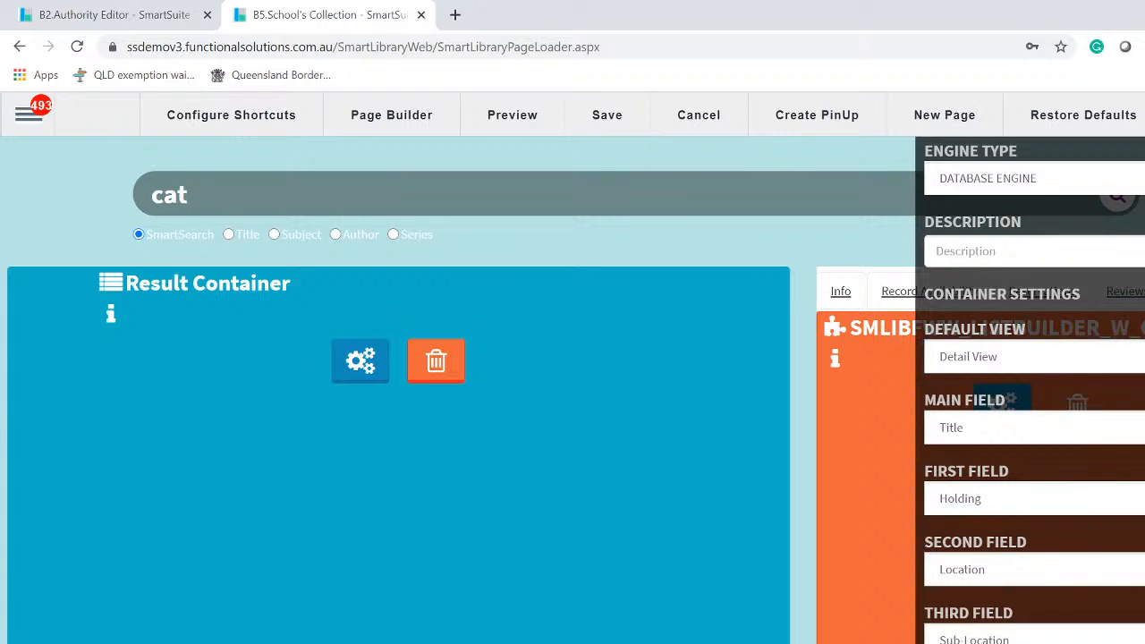
key("Escape")
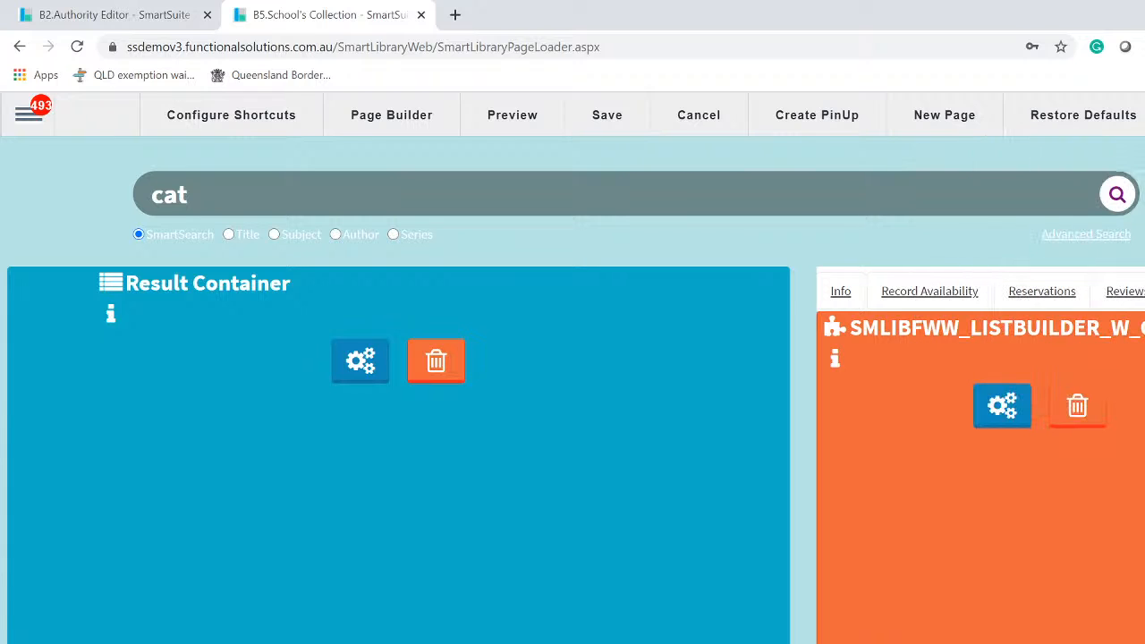
left_click(609, 118)
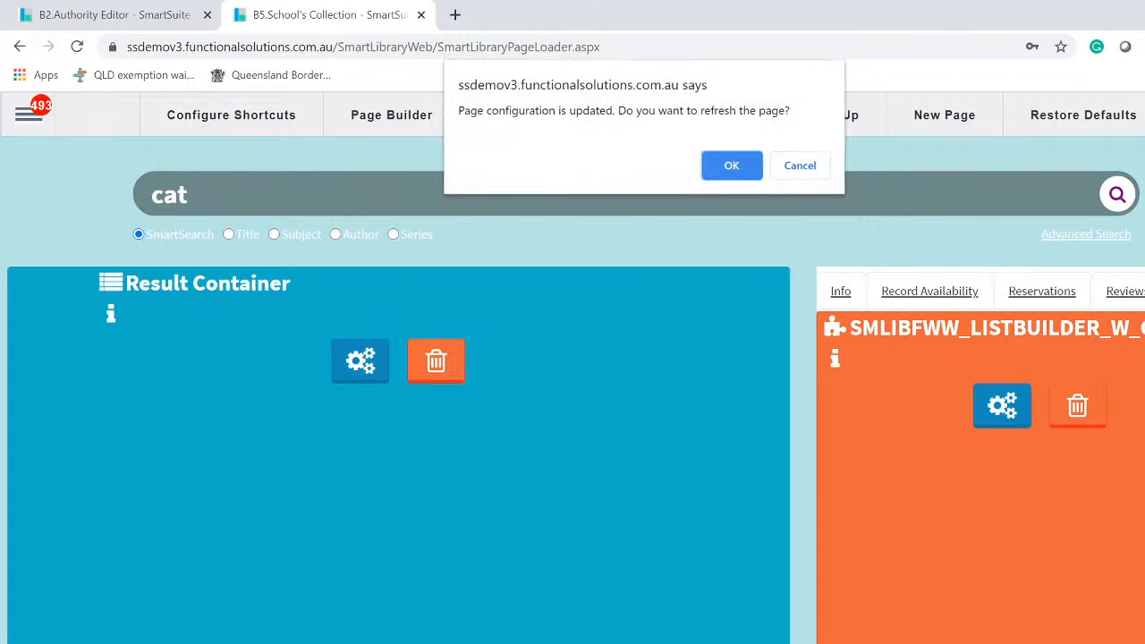
left_click(724, 169)
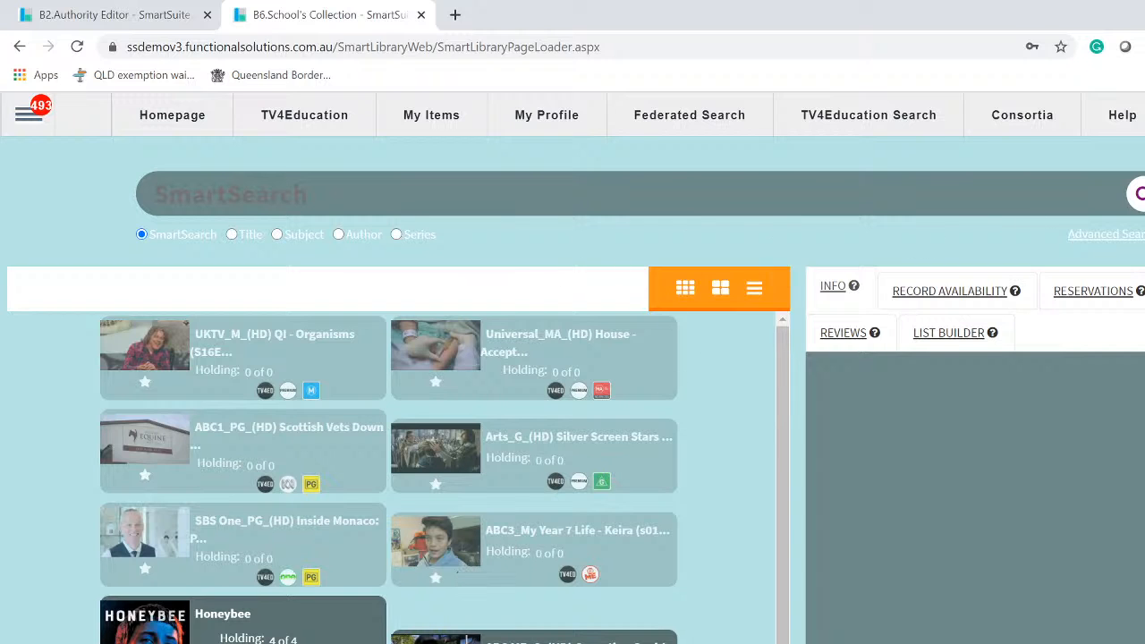
Look through the library homepage and compare it with the My School Collection page.
left_click(167, 122)
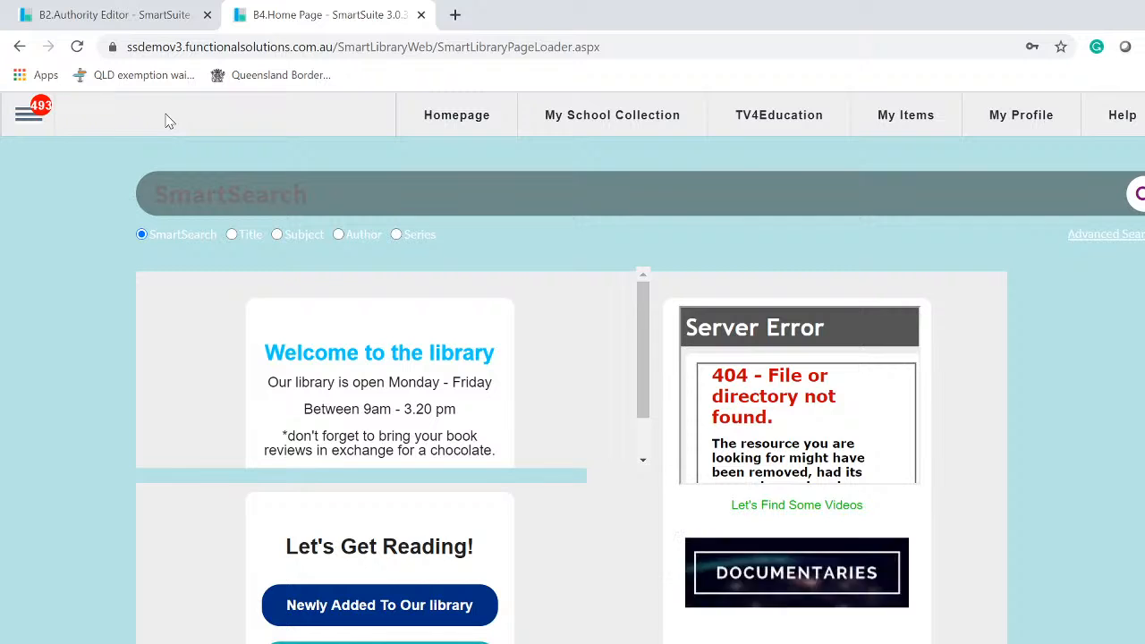
scroll(1011, 583, "down", 6)
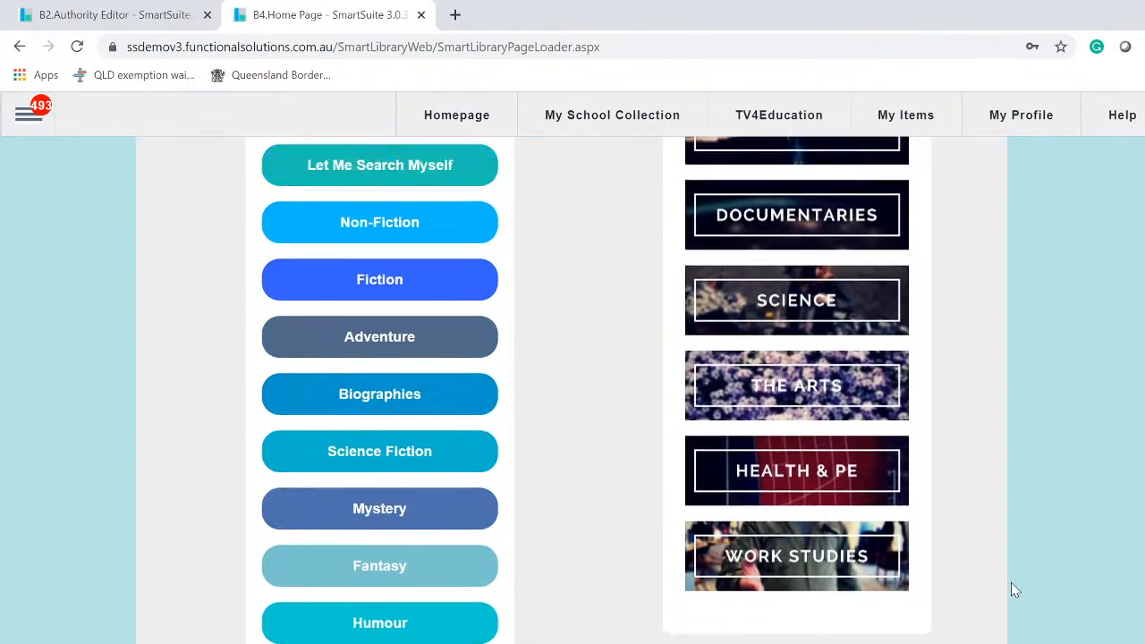
scroll(1012, 583, "up", 6)
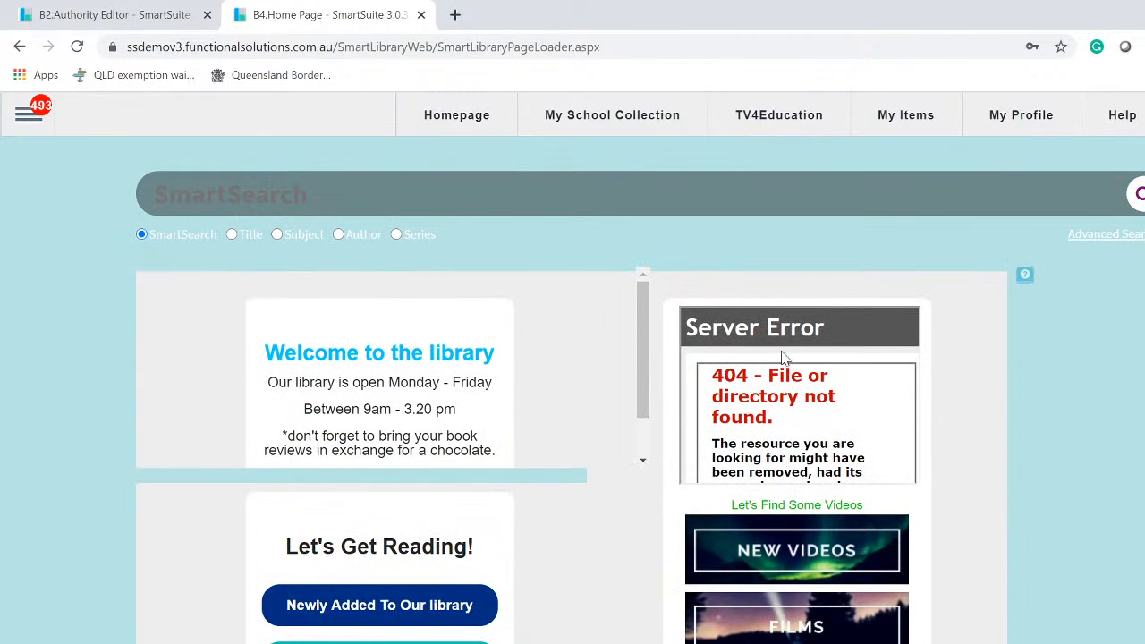
left_click(588, 119)
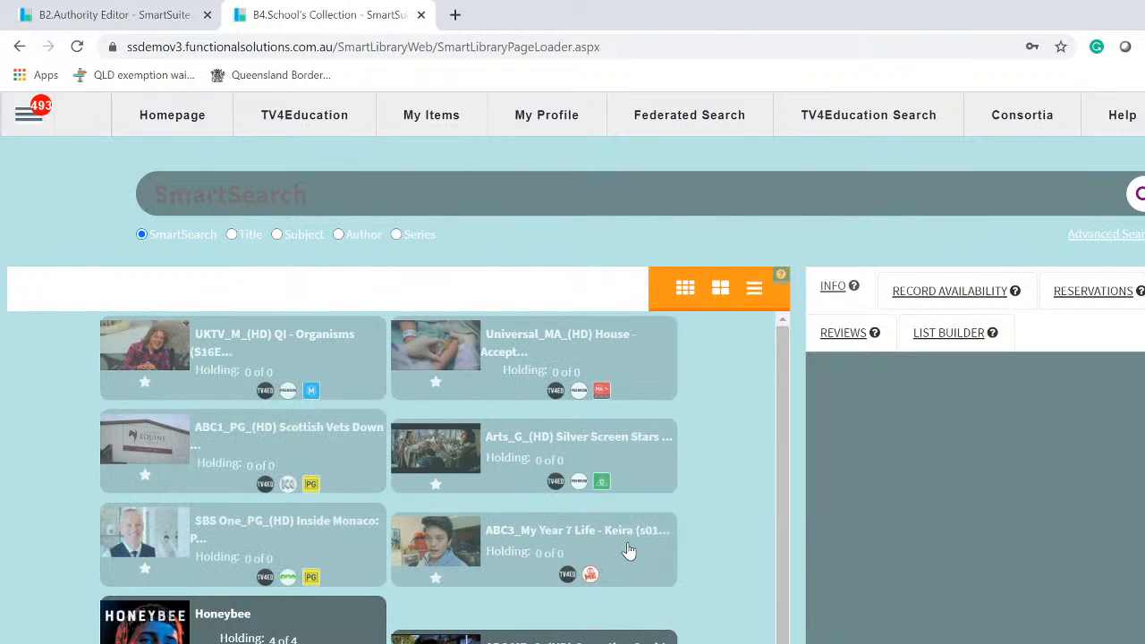
left_click(178, 117)
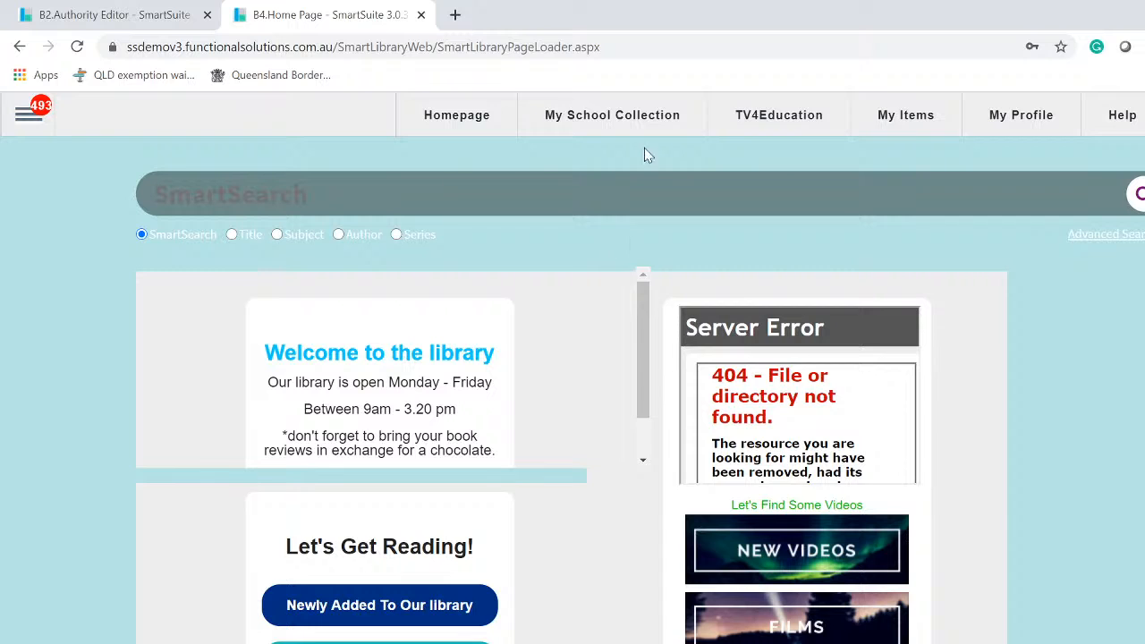
left_click(587, 122)
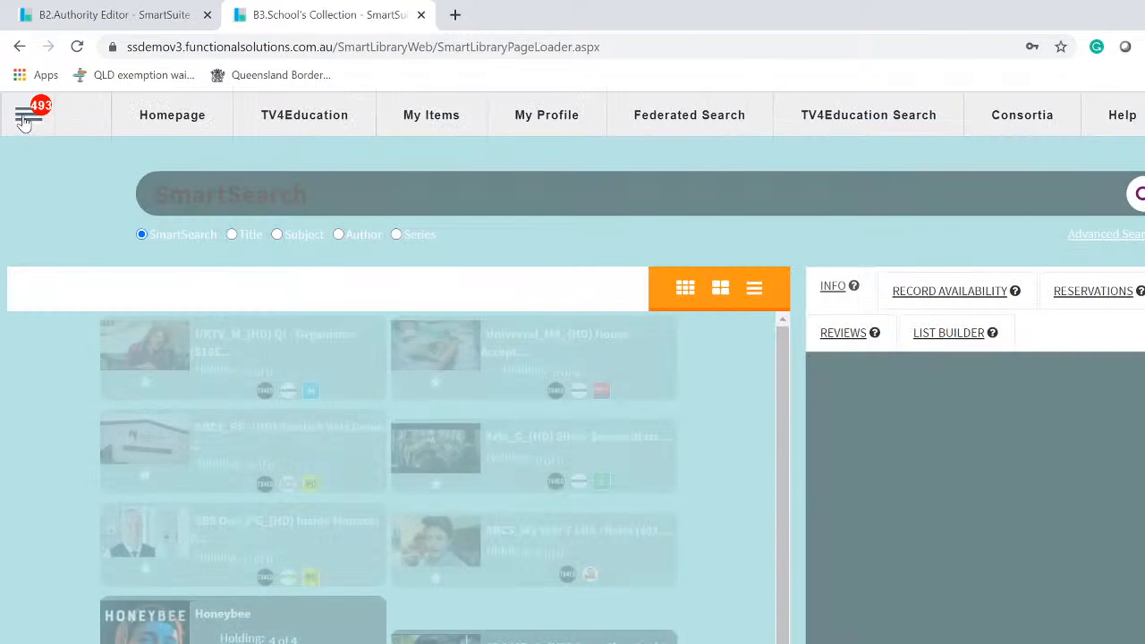
Open the System Settings page and review the Landing Page choices under Site Settings, keeping School's Collection.
left_click(24, 122)
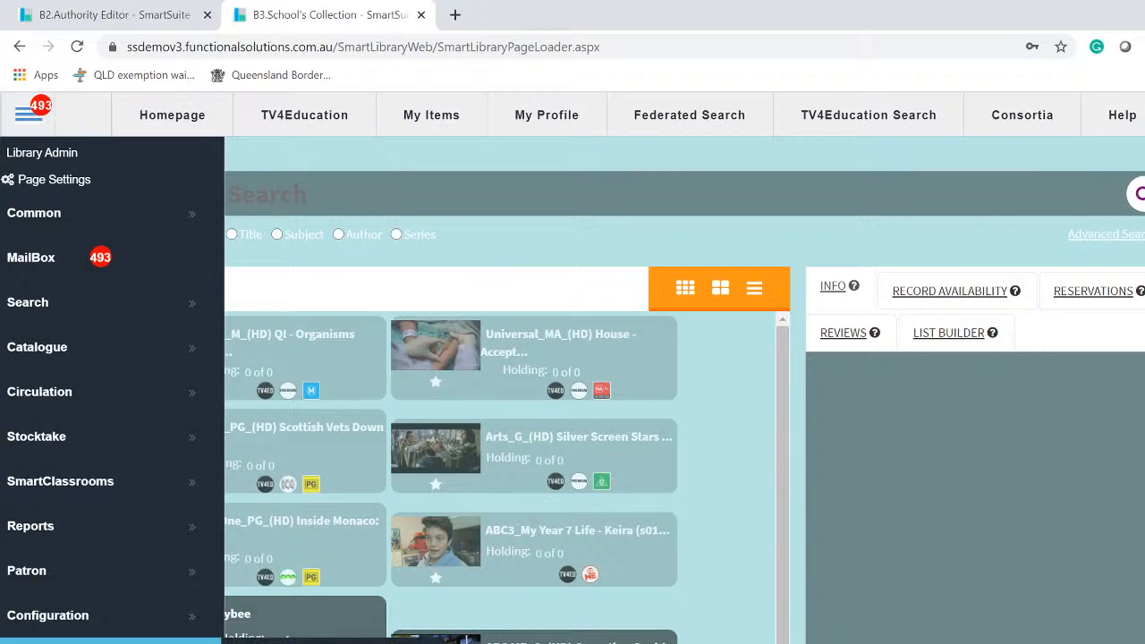
left_click(333, 640)
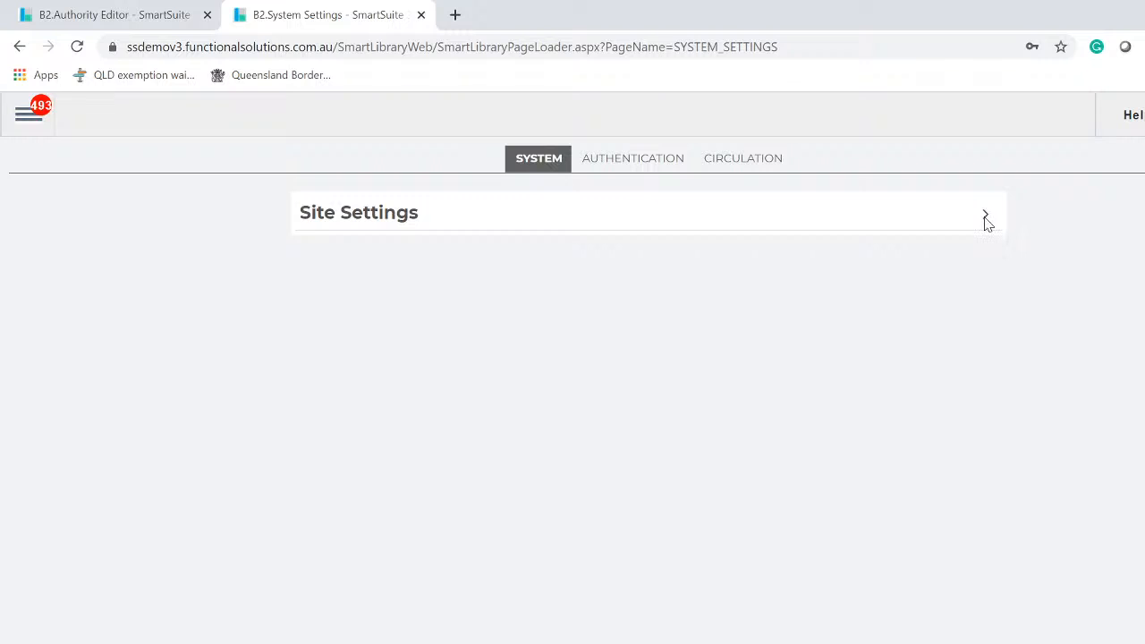
left_click(985, 218)
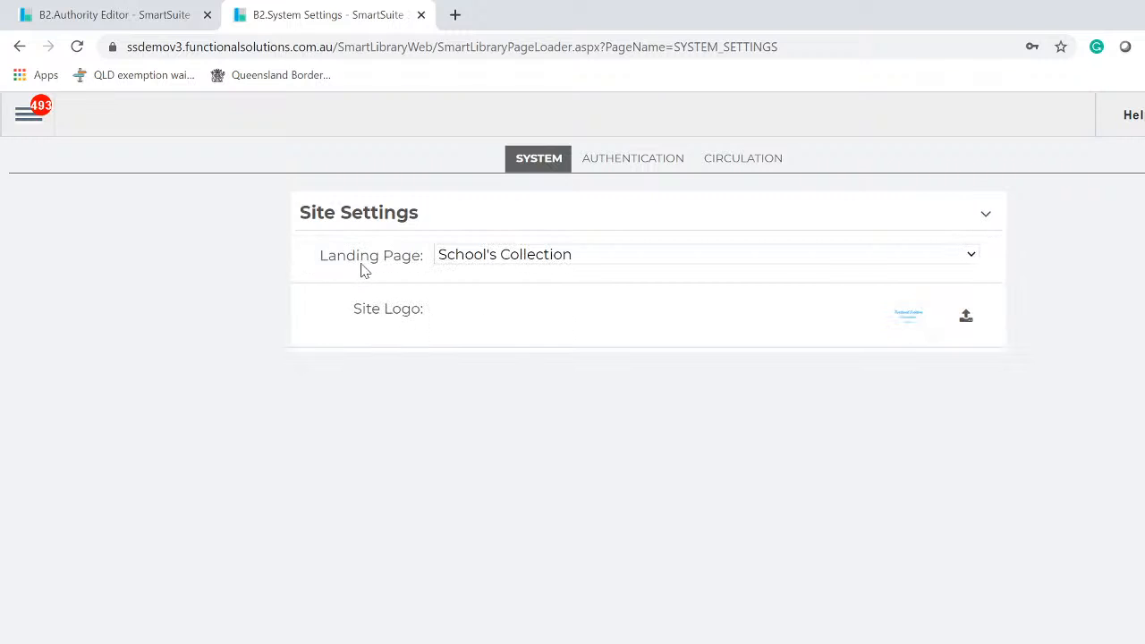
left_click(971, 261)
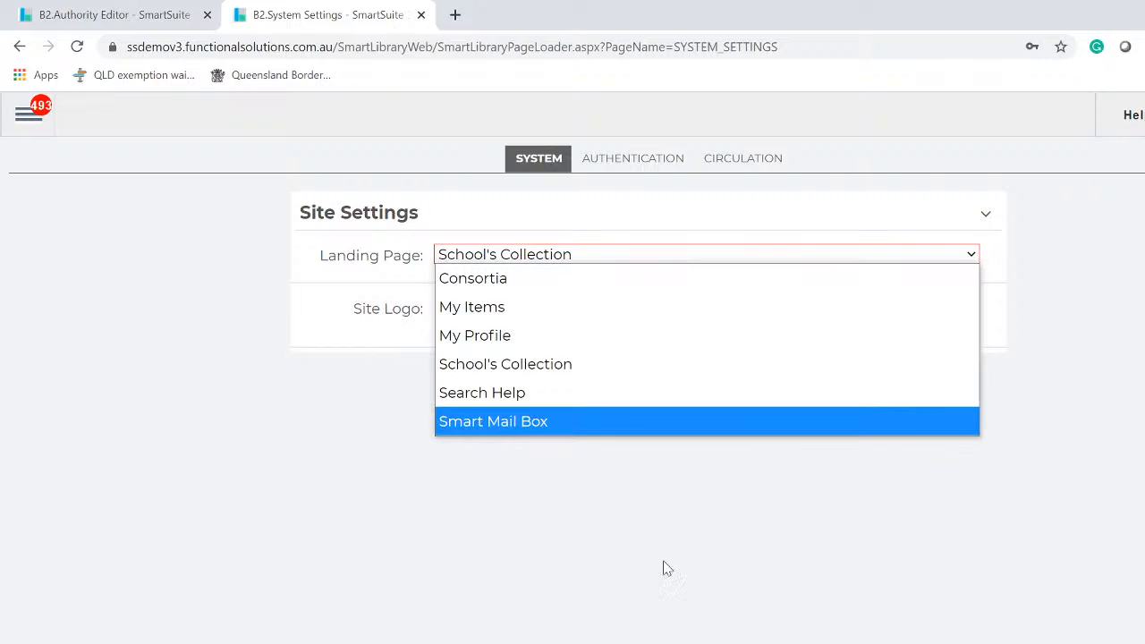
left_click(1009, 560)
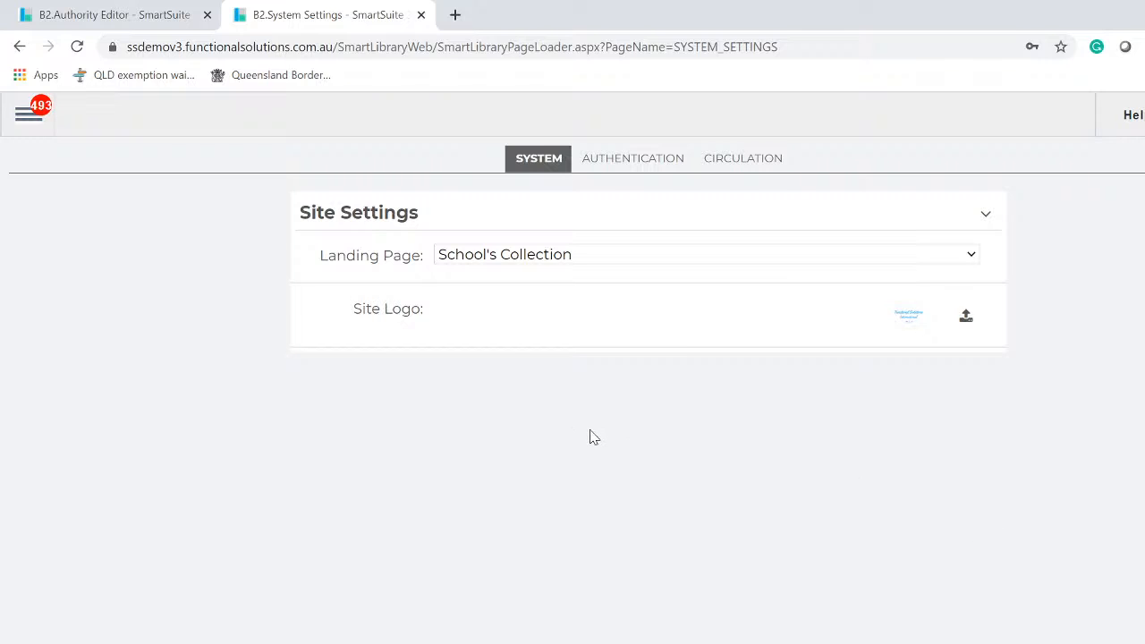
Open the School's Collection search page and look over its header and result layout.
left_click(19, 114)
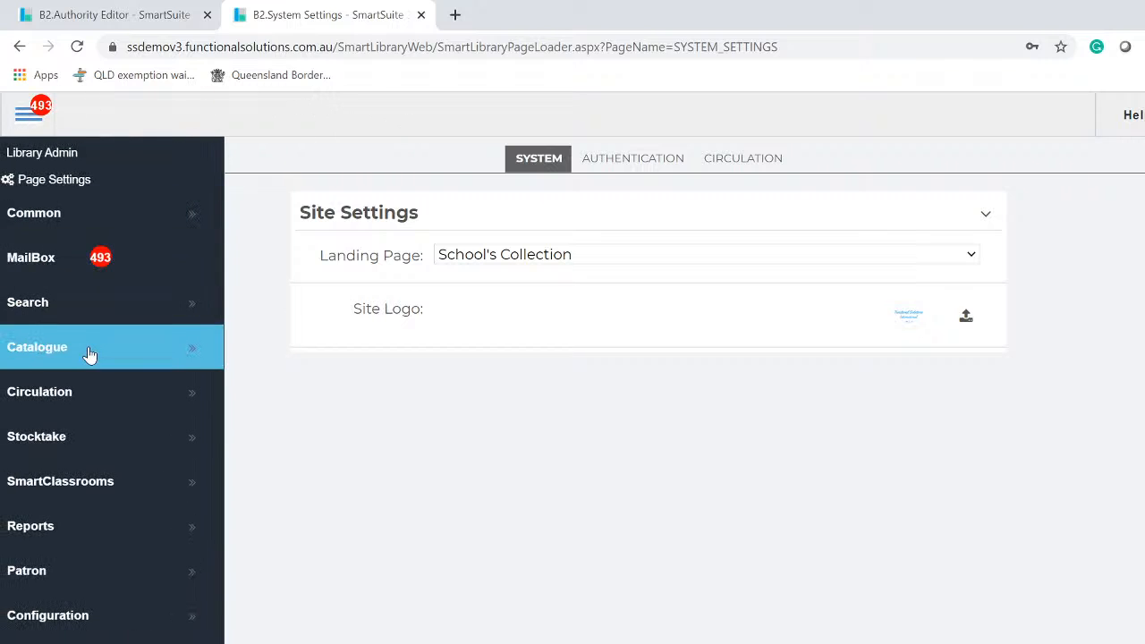
mouse_move(100, 315)
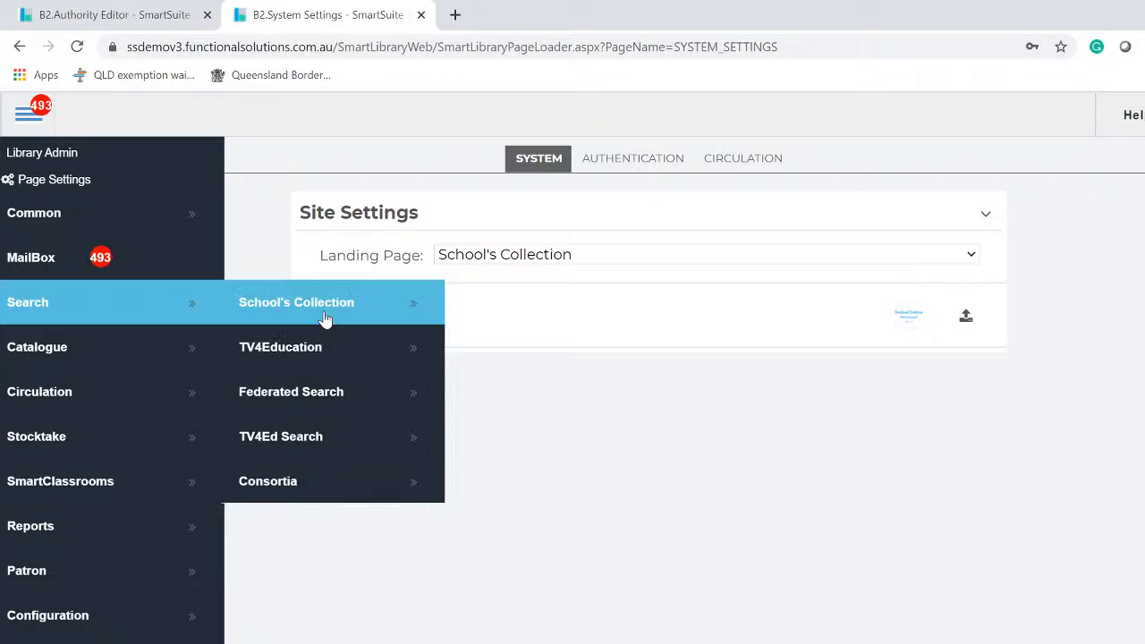
left_click(340, 307)
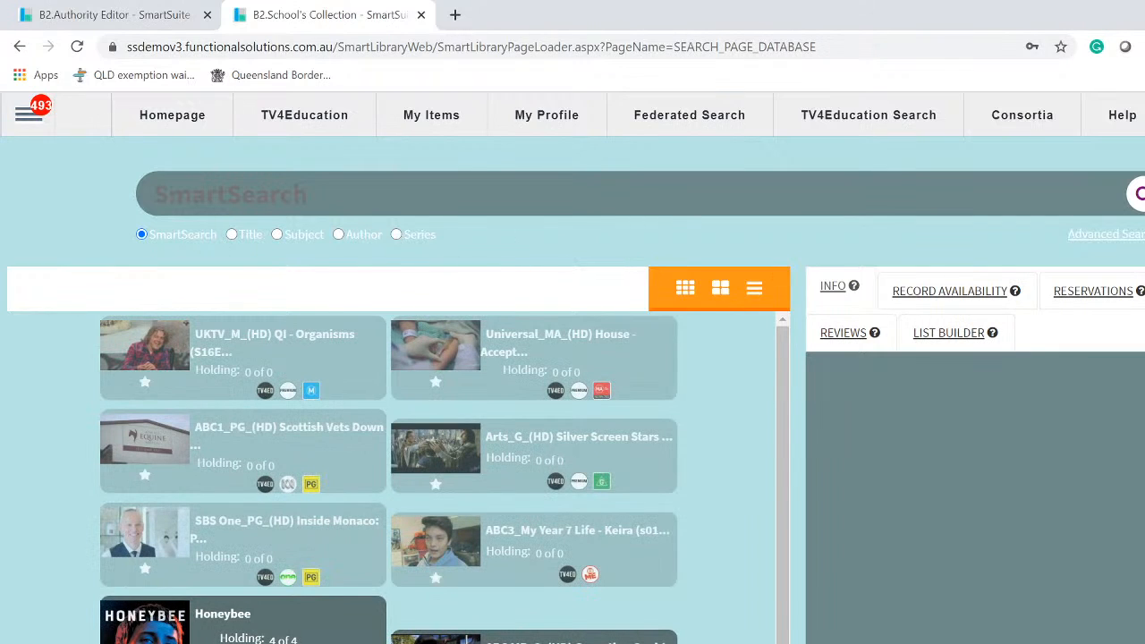
Return to Site Settings in System Settings and check the Site Logo upload's PNG file selection without choosing a file.
left_click(27, 118)
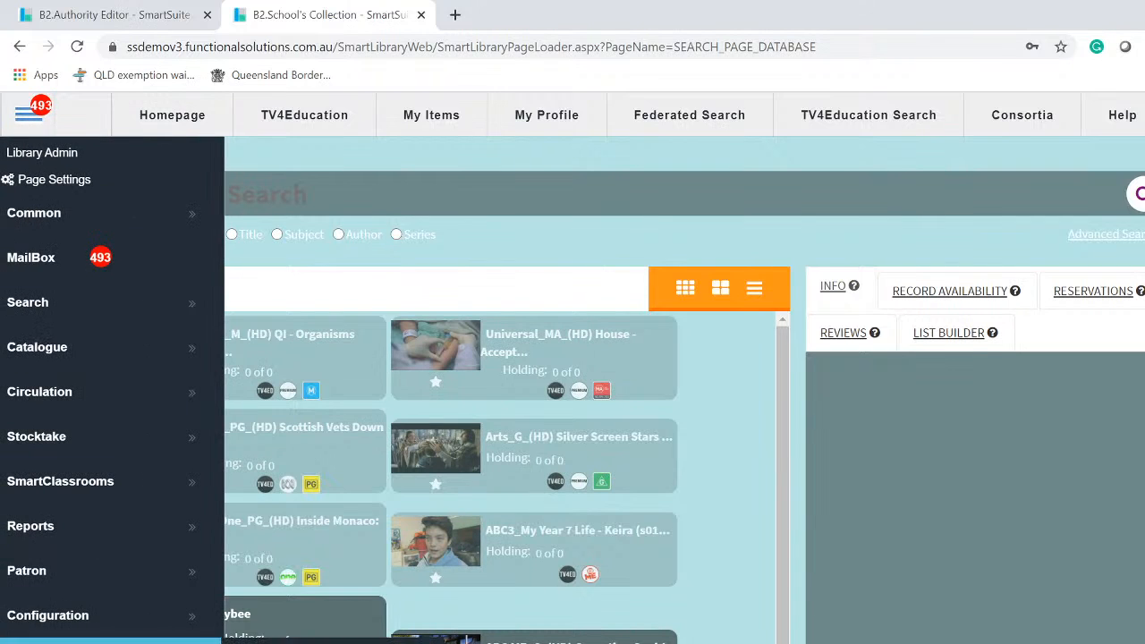
left_click(334, 641)
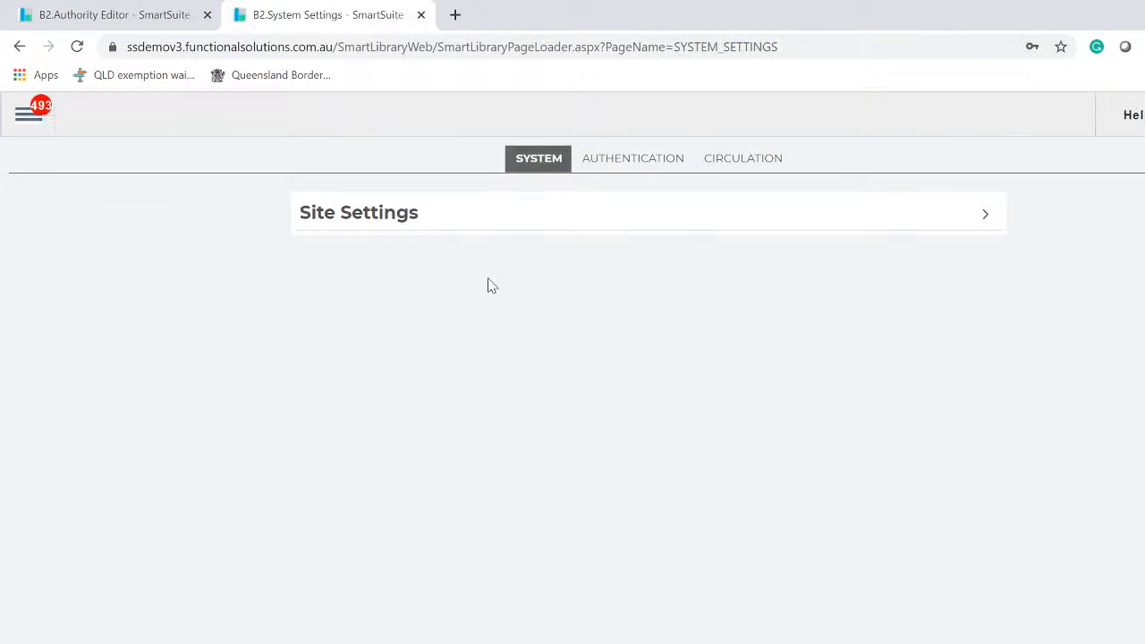
left_click(560, 218)
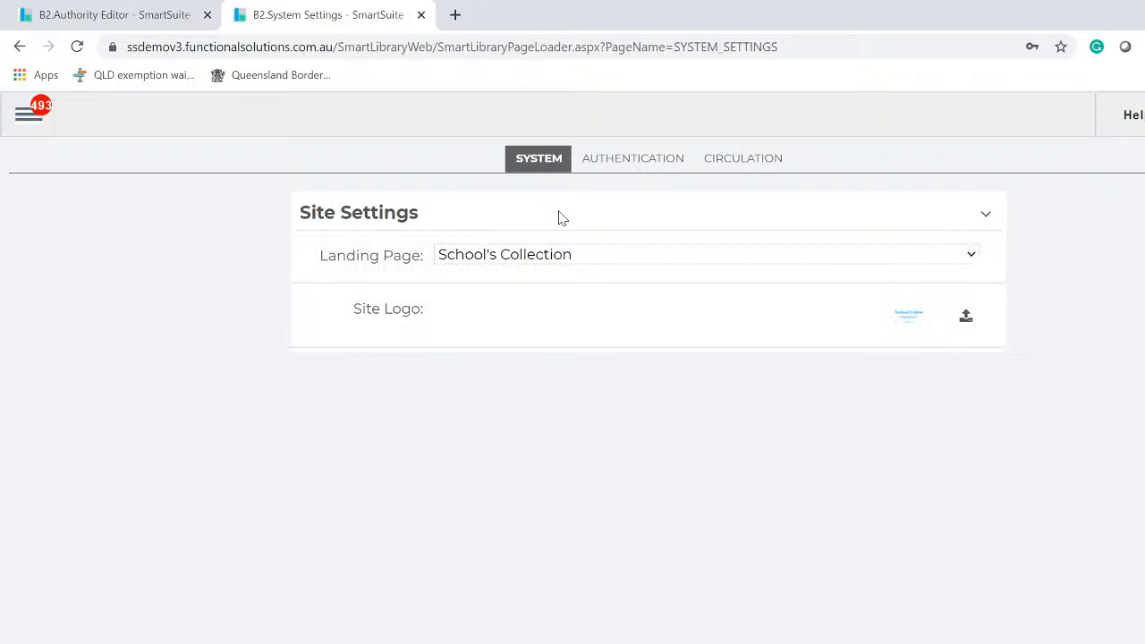
left_click(966, 321)
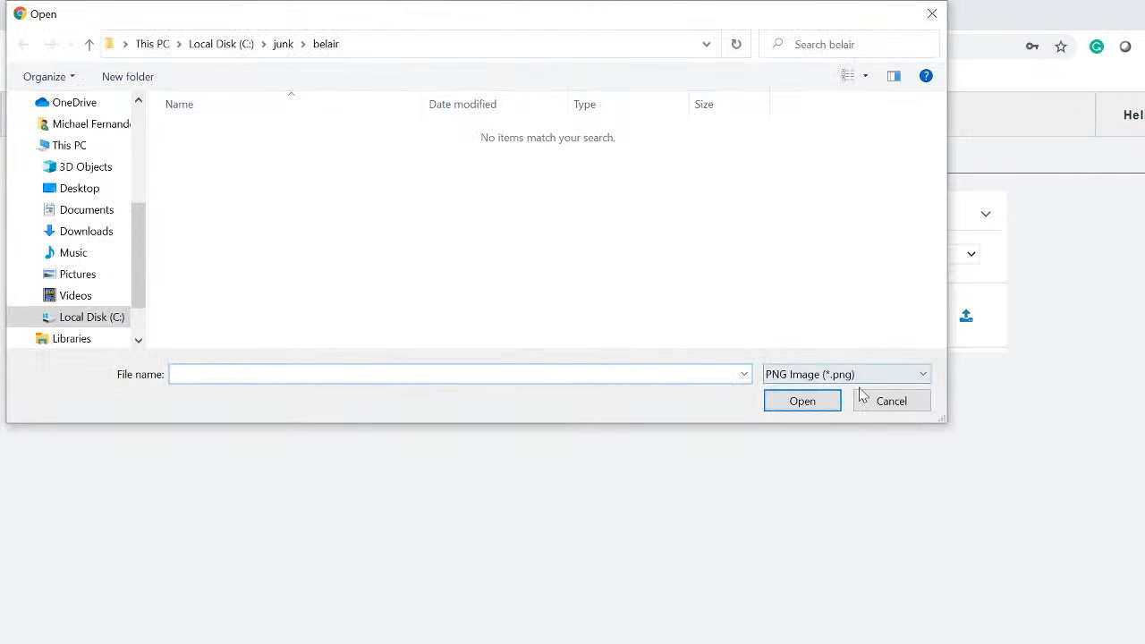
left_click(899, 404)
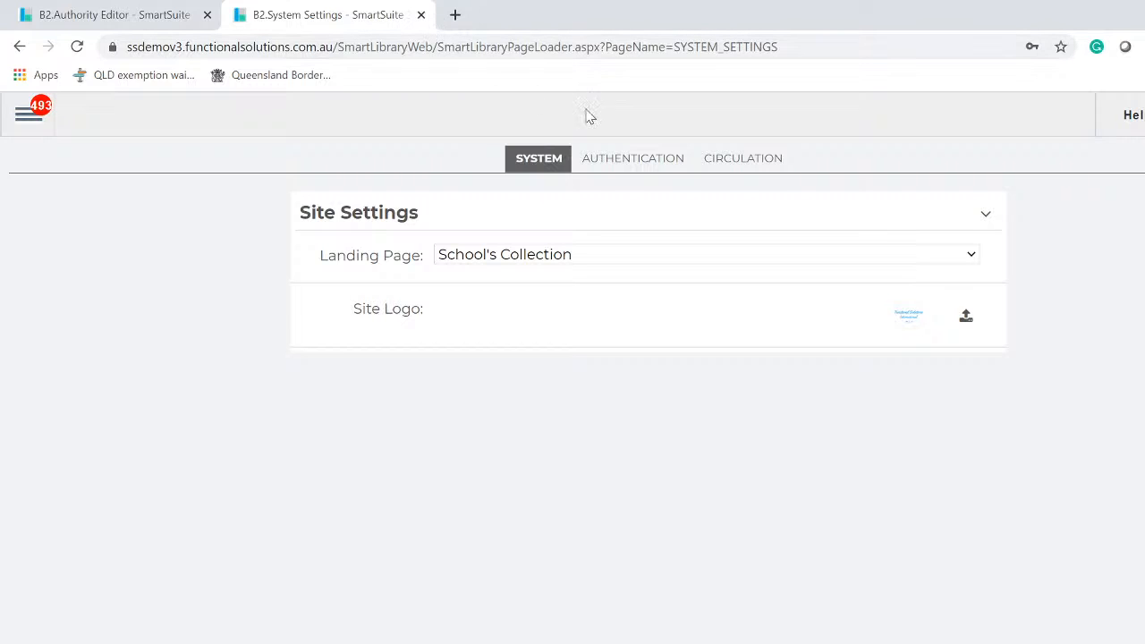
Review the Login Method Setting under Authentication, including Forced Login and the available Authentication Type options.
left_click(658, 172)
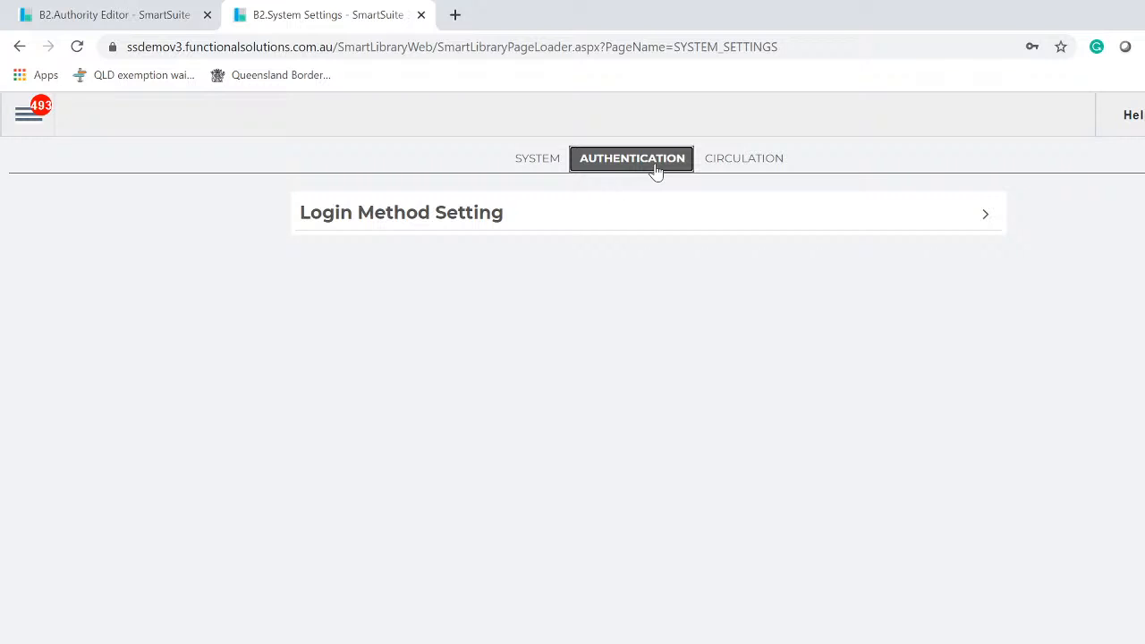
left_click(696, 223)
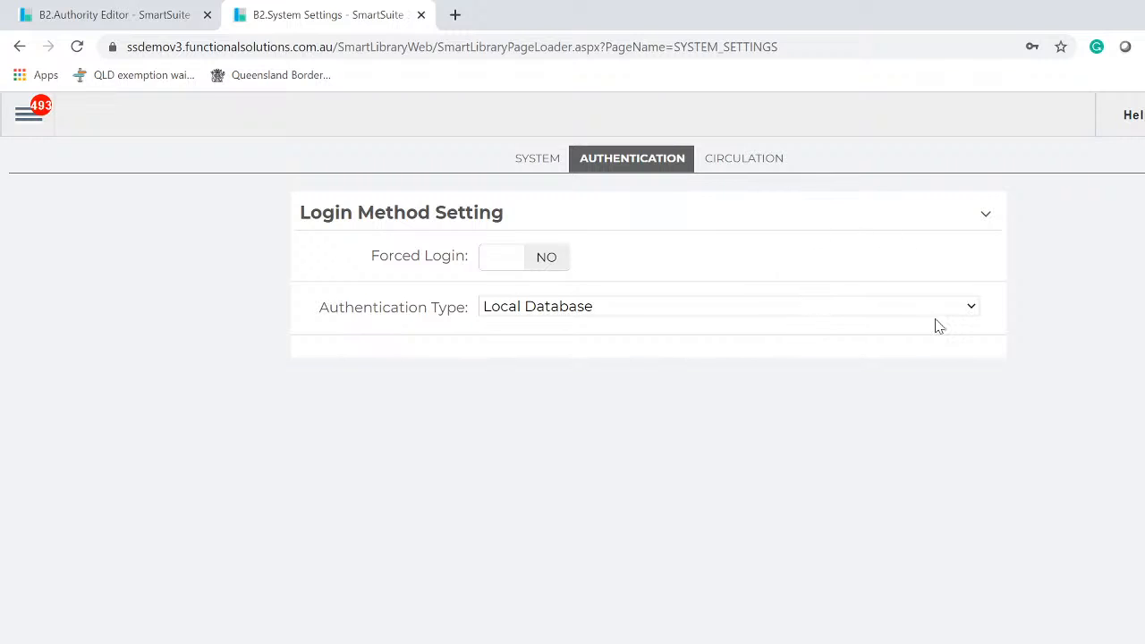
left_click(986, 219)
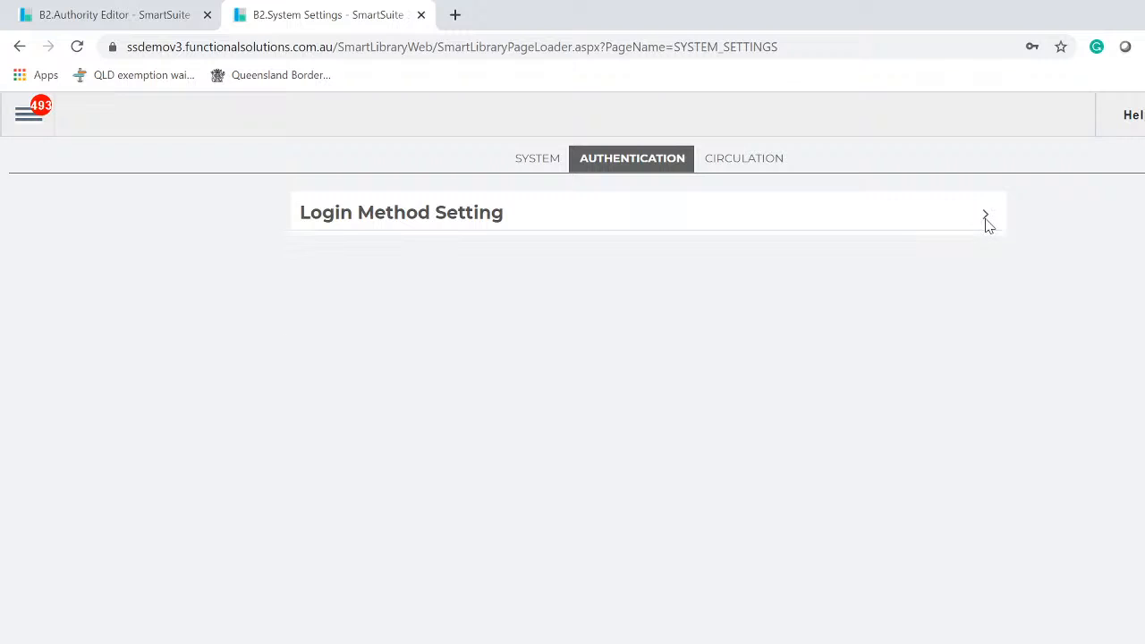
left_click(986, 219)
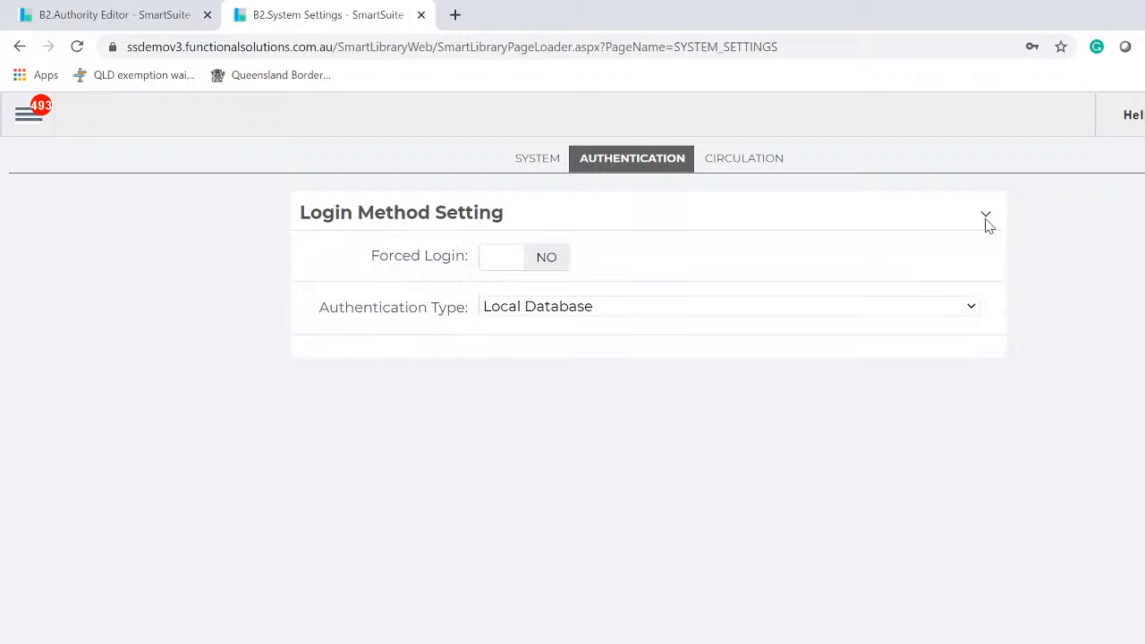
left_click(972, 309)
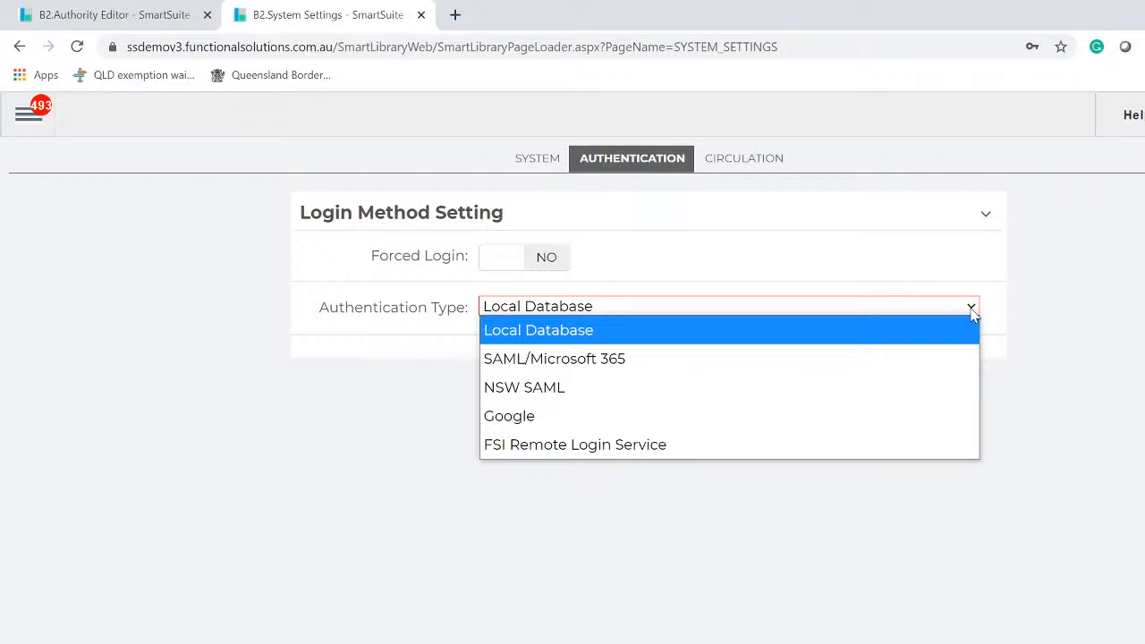
Review the reservation printout and email template settings under Circulation's Reserve Notice/Letter Template.
left_click(749, 164)
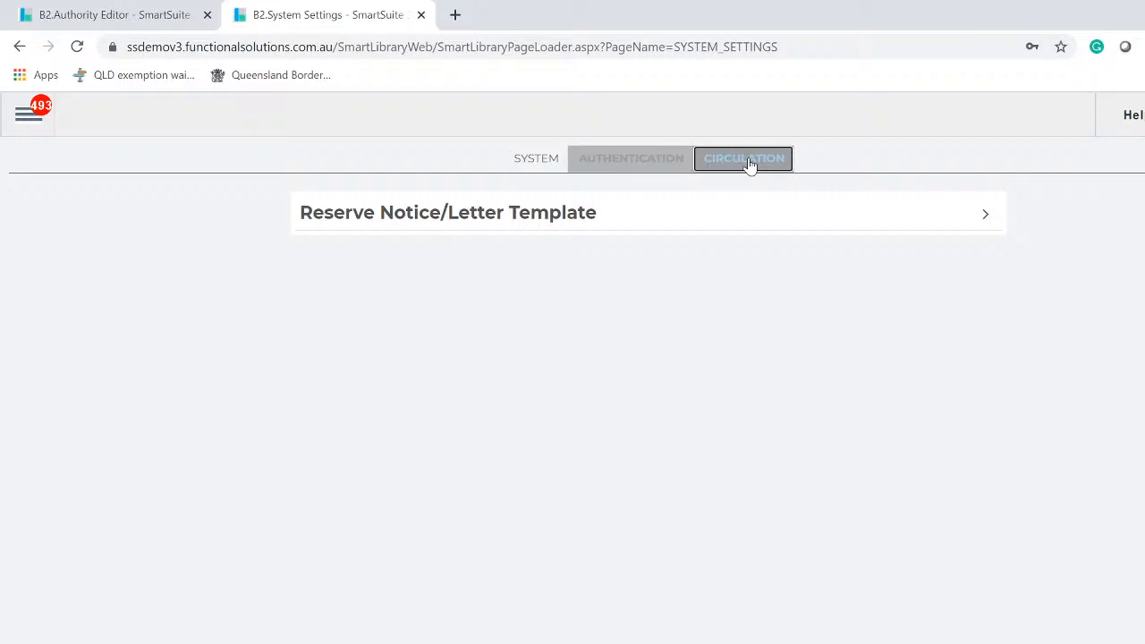
left_click(987, 224)
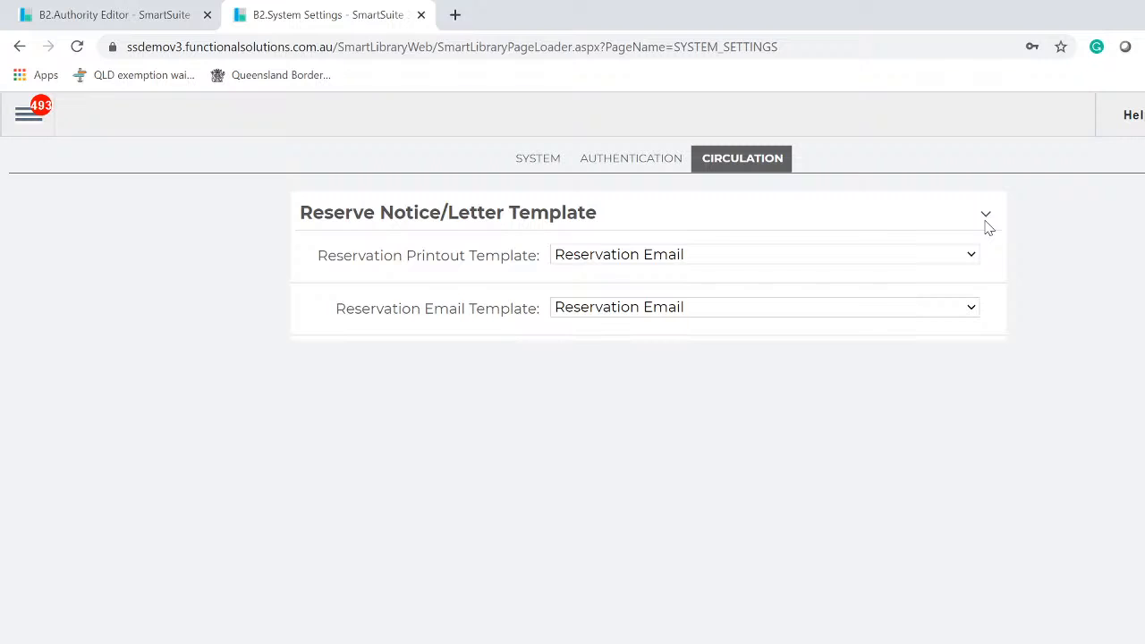
left_click(27, 117)
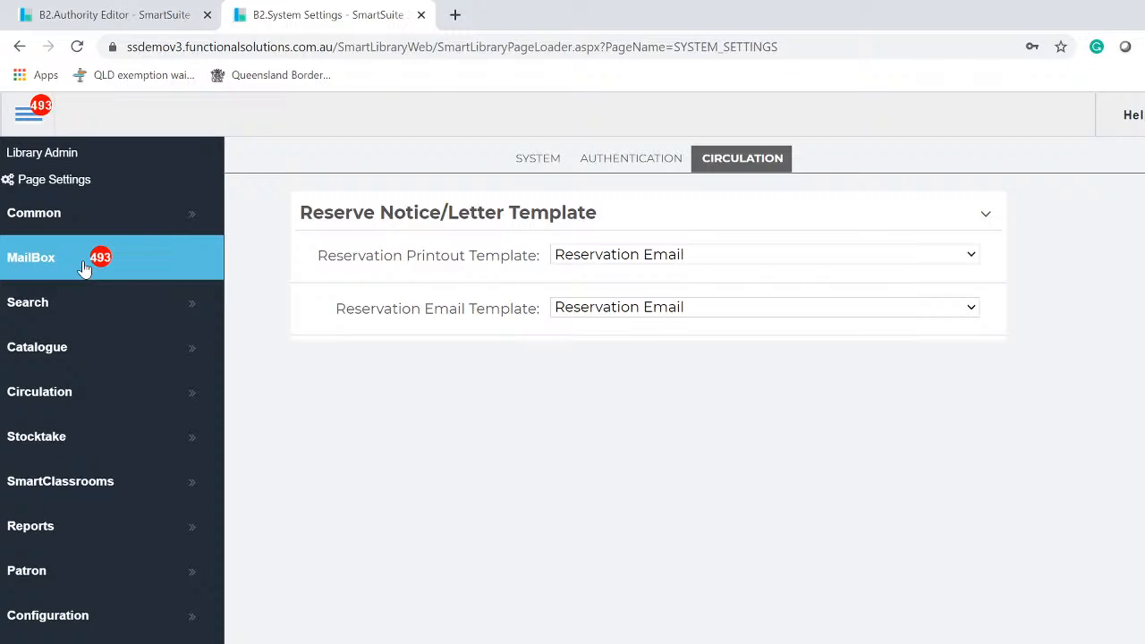
left_click(596, 396)
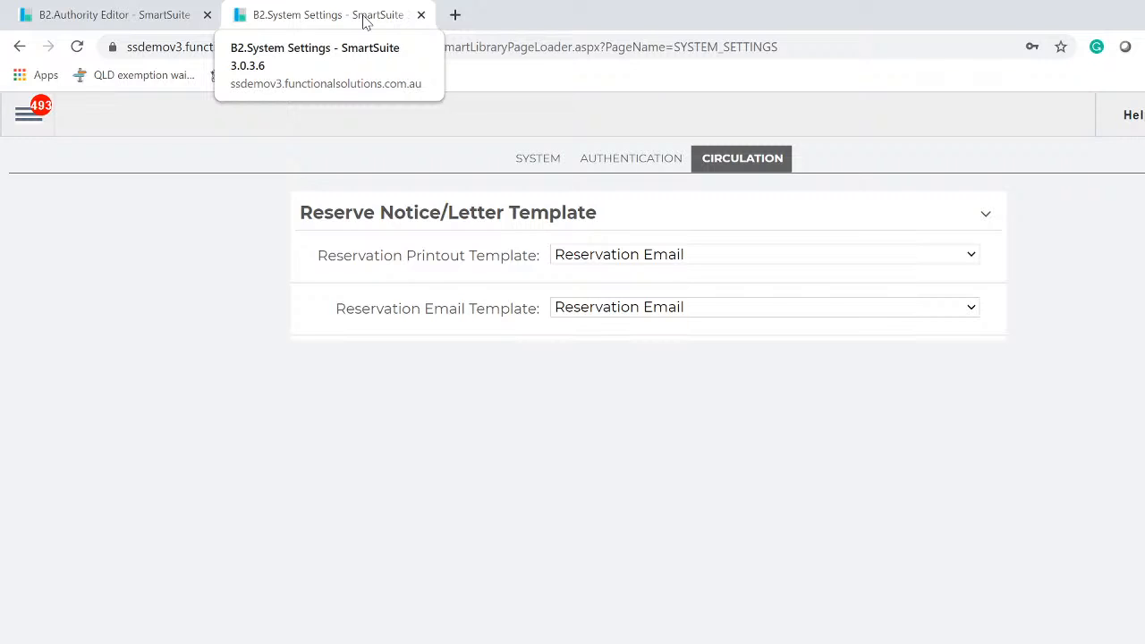
Return to the System section's Site Settings and bring up the site navigation.
left_click(542, 166)
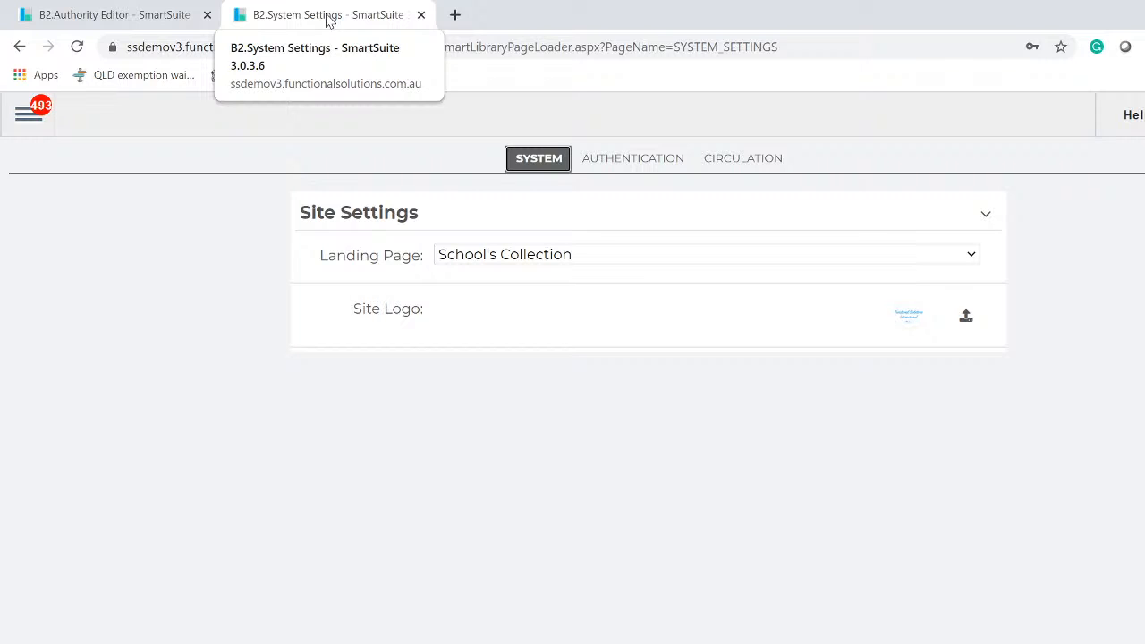
left_click(32, 117)
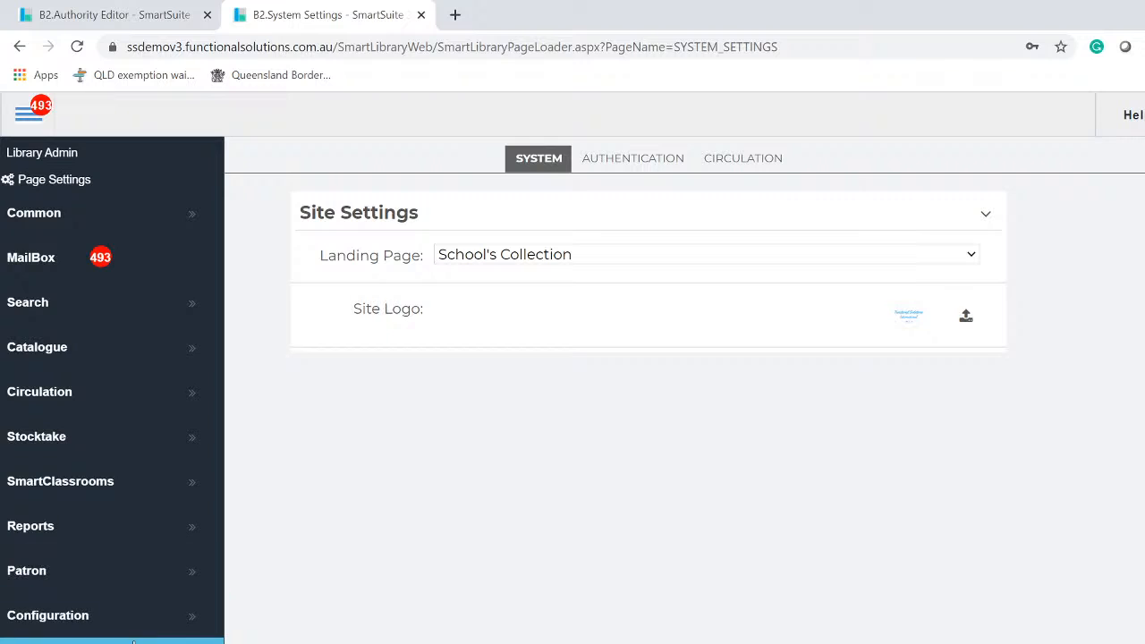